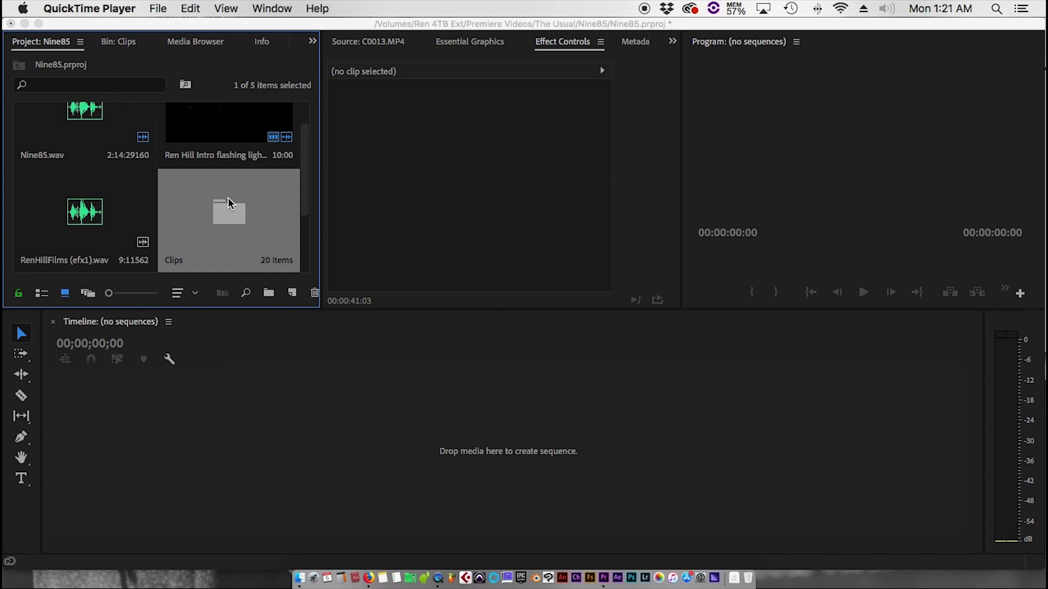
Look inside the Nine85 project's Clips bin, then return to its five top-level items
scroll(228, 199, up, 1)
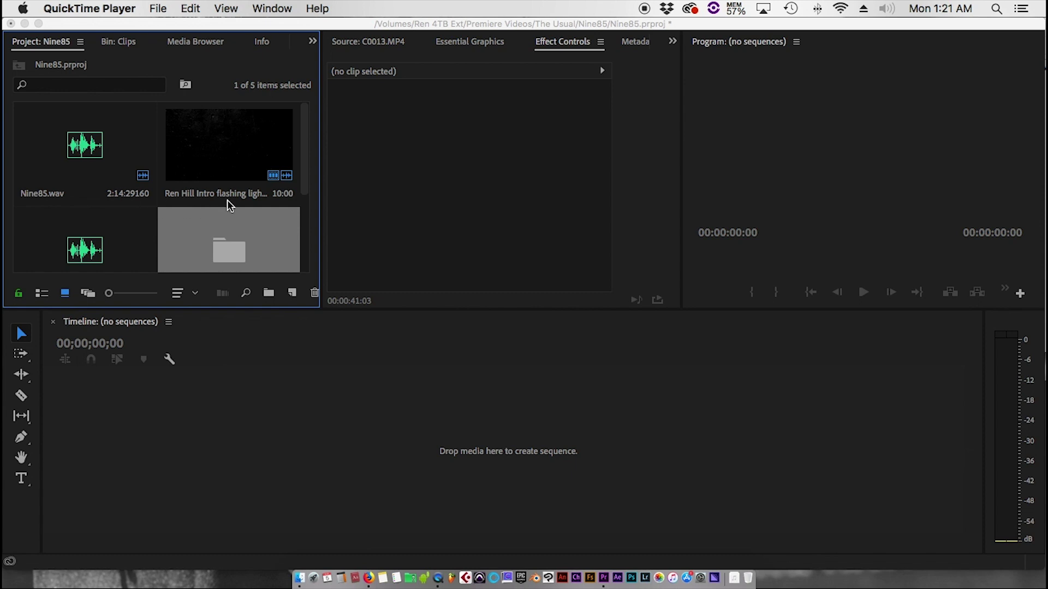
scroll(149, 201, down, 3)
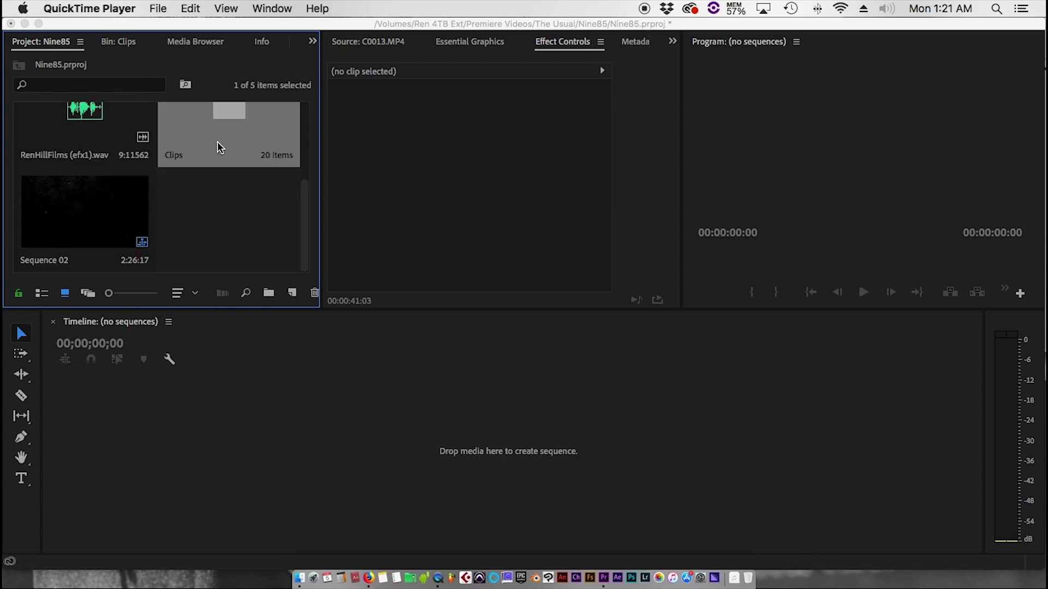
scroll(217, 143, up, 3)
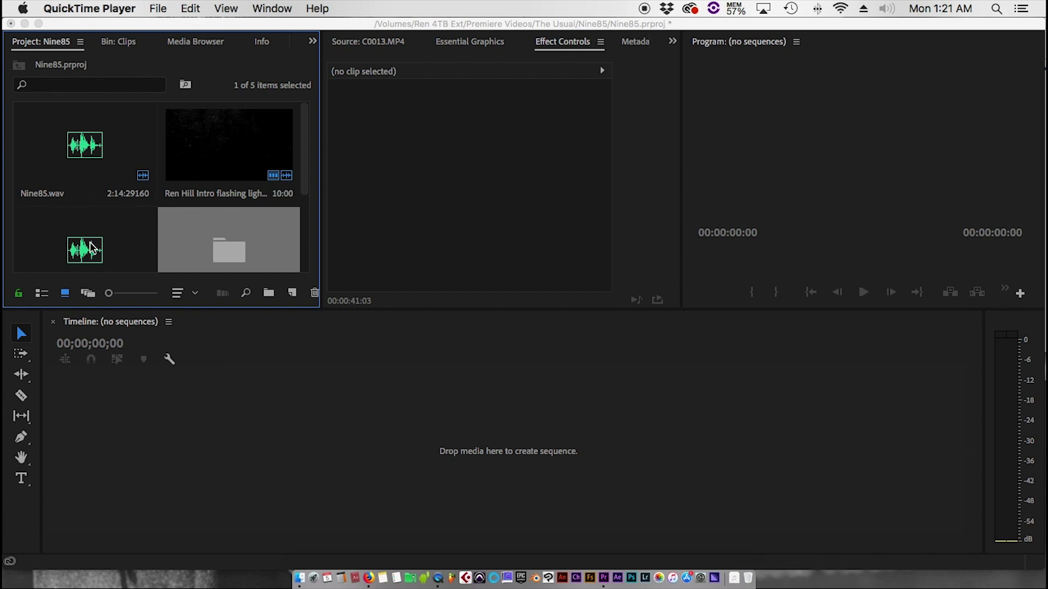
scroll(72, 240, down, 3)
scroll(140, 218, up, 3)
scroll(140, 217, down, 3)
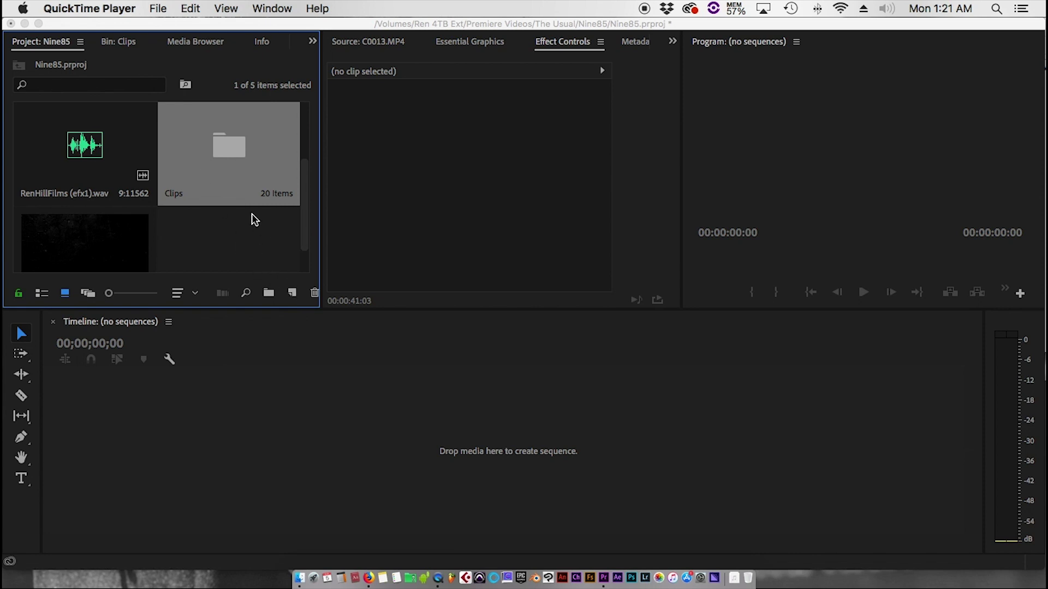
click(225, 149)
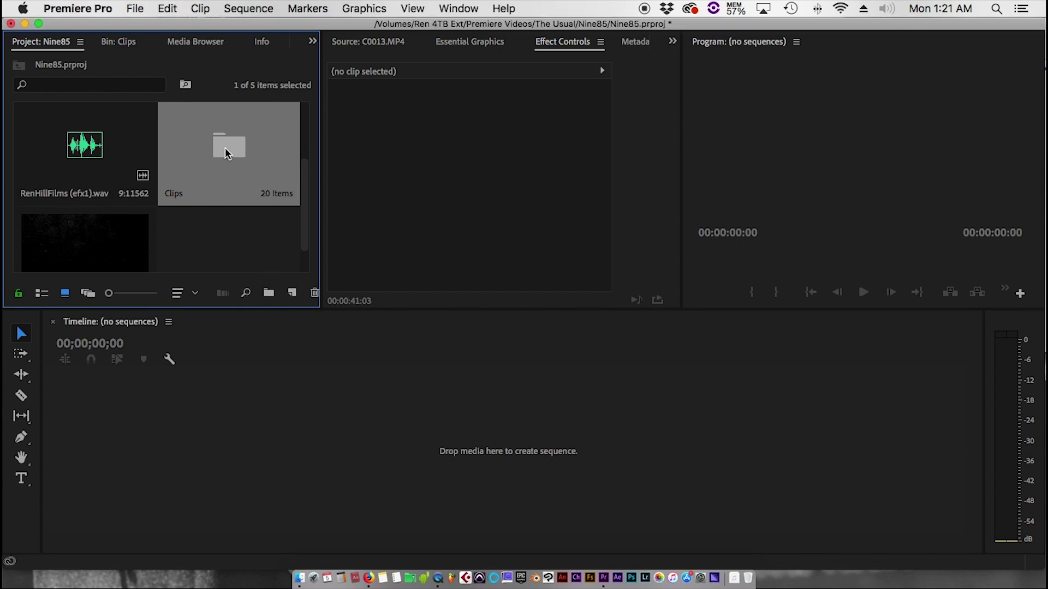
double_click(224, 148)
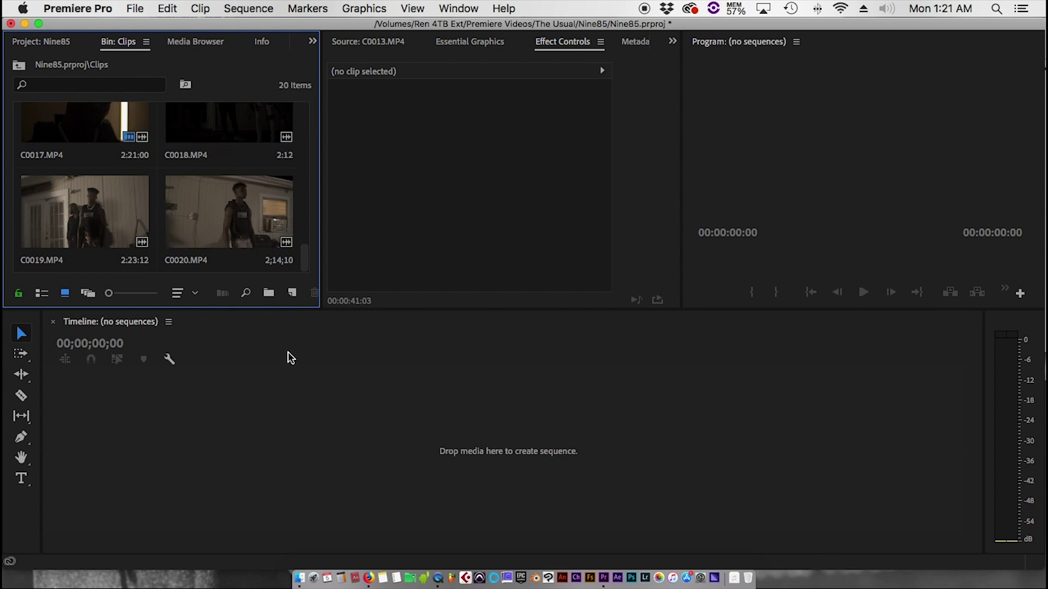
click(65, 45)
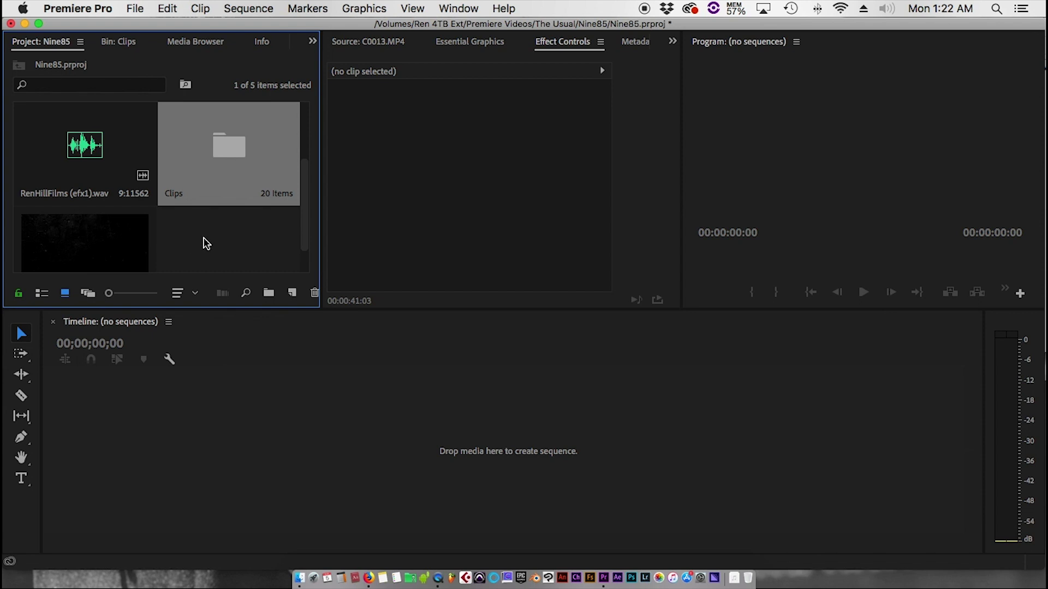
scroll(206, 243, down, 2)
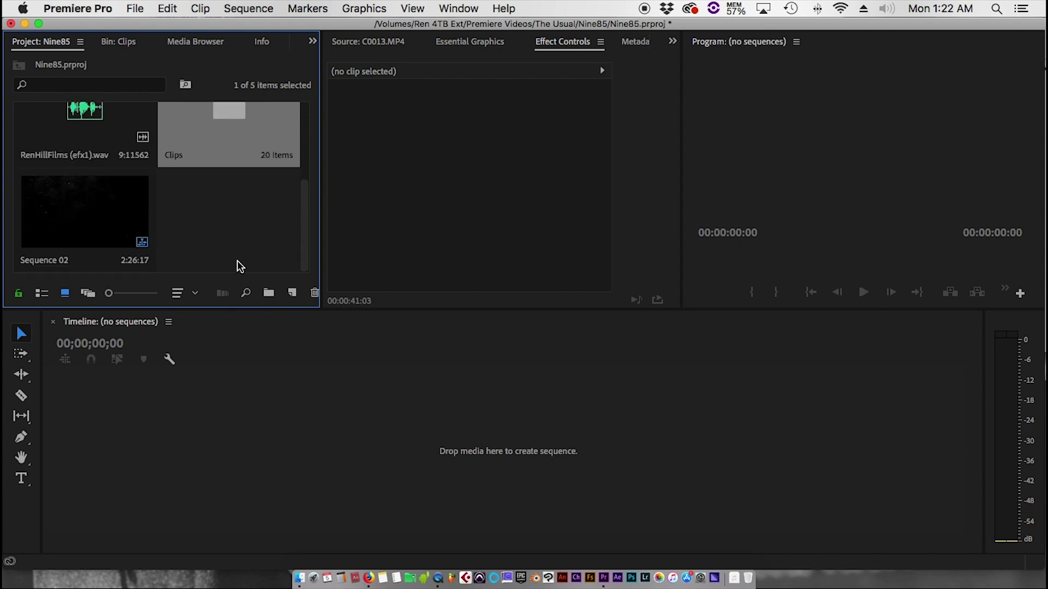
Start Sequence 05 from the Custom 4k 23.976 preset, leaving Editing Mode on Custom
click(293, 300)
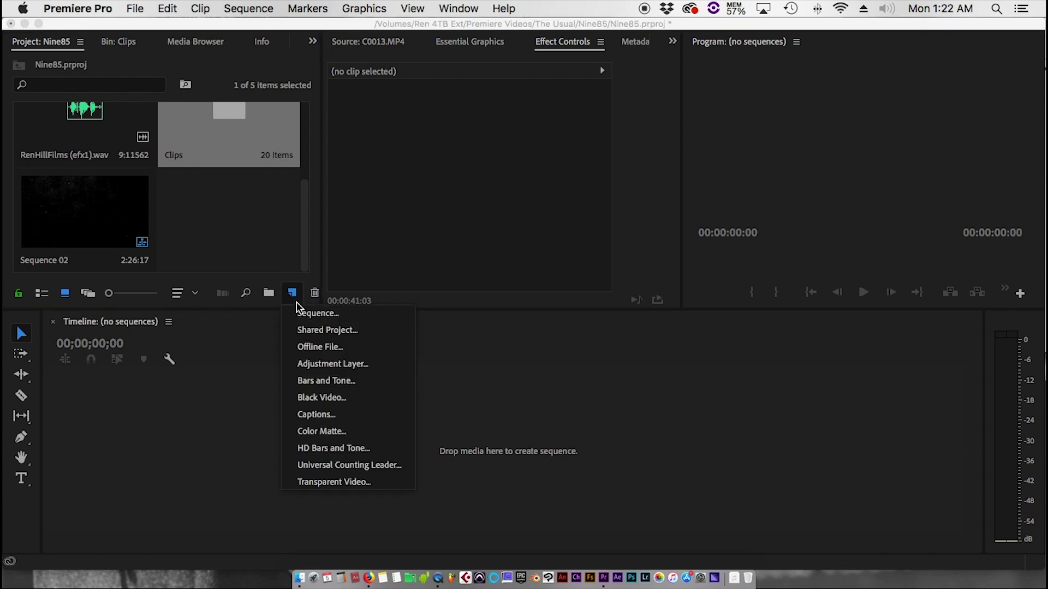
click(308, 311)
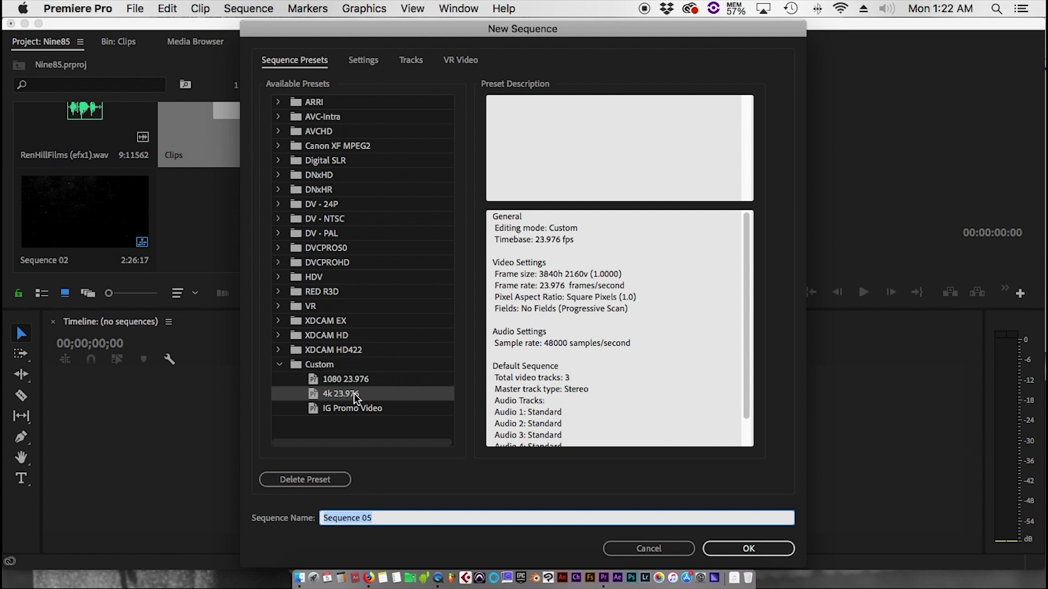
click(363, 62)
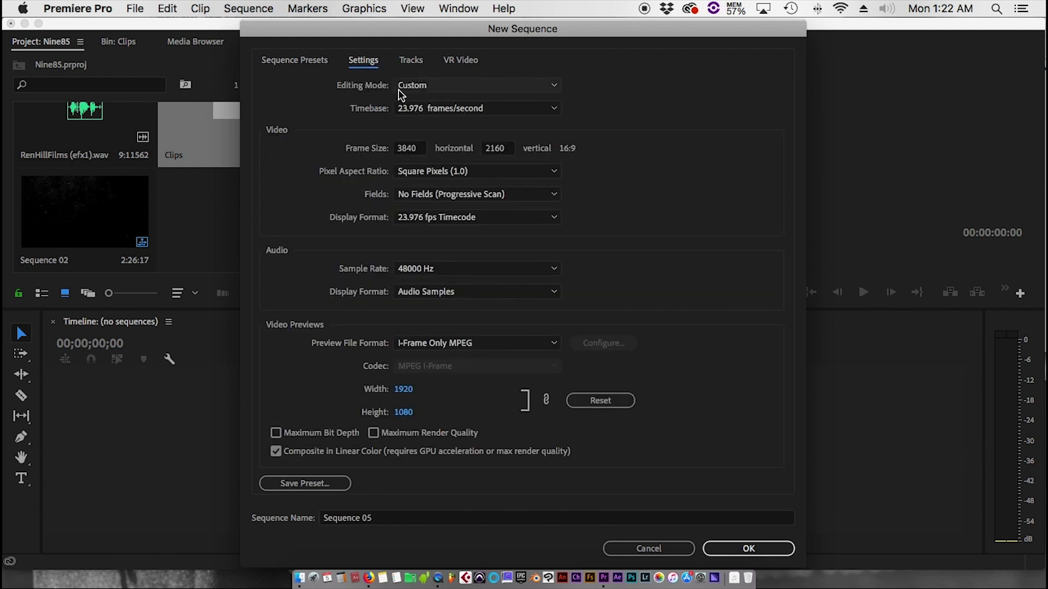
click(553, 87)
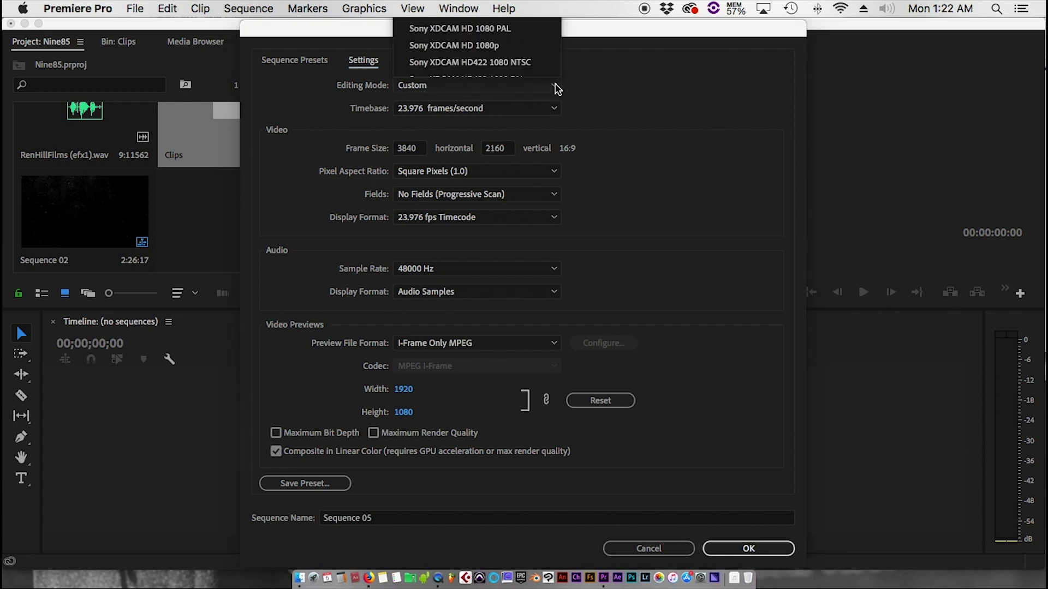
scroll(552, 47, down, 3)
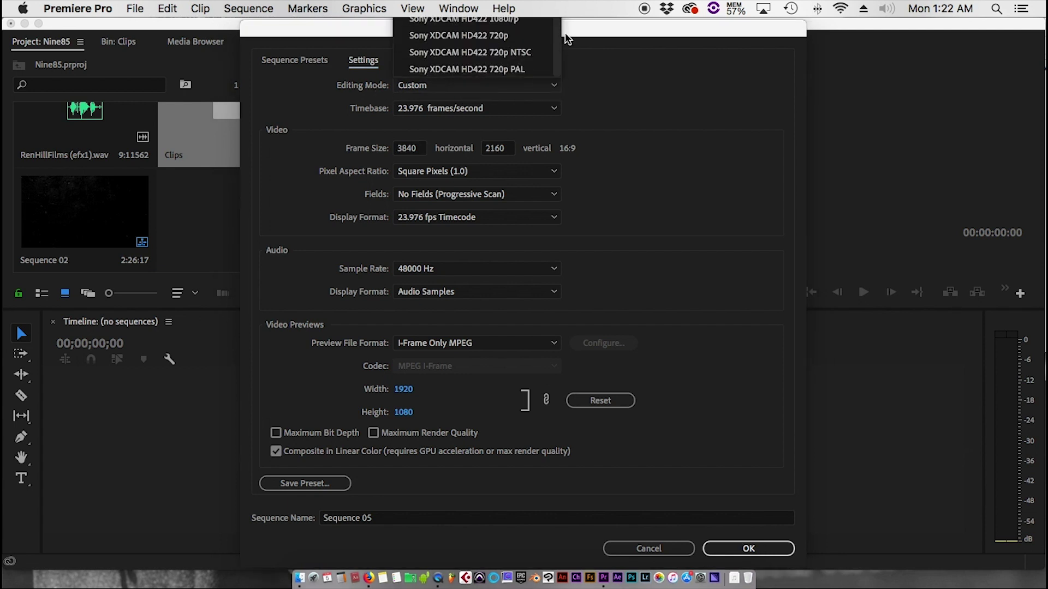
scroll(554, 27, up, 5)
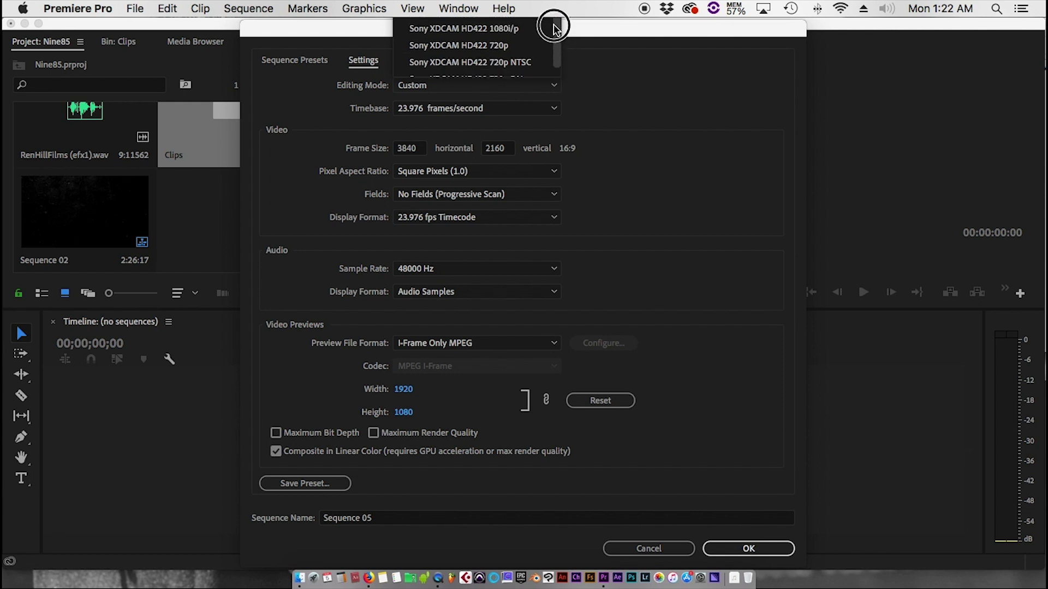
scroll(554, 76, up, 3)
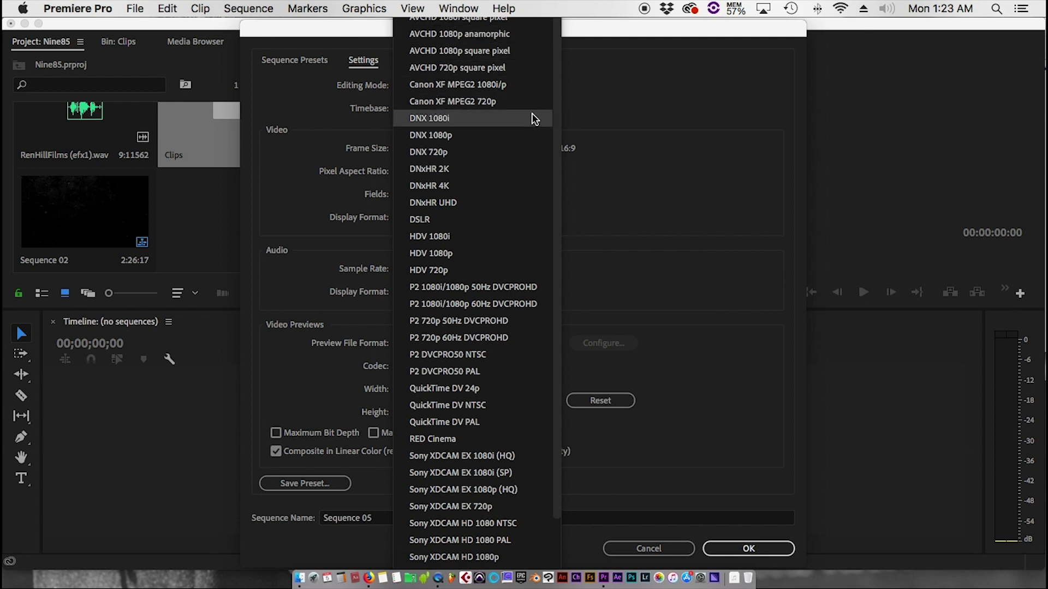
scroll(472, 287, down, 3)
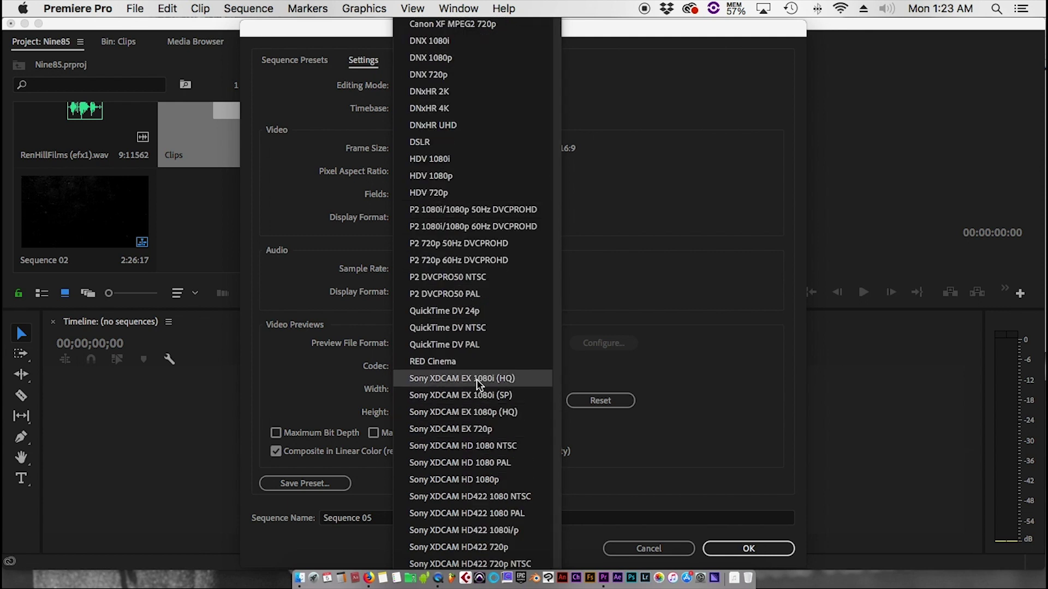
click(628, 181)
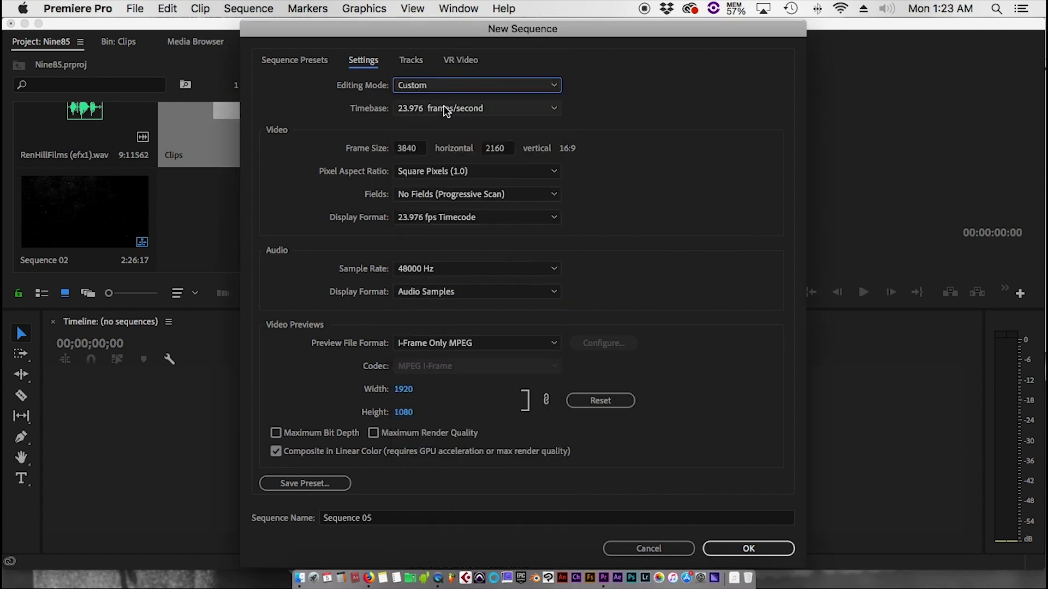
Keep the 23.976 fps timebase, rename the sequence to Sequence 03, and create it
click(548, 108)
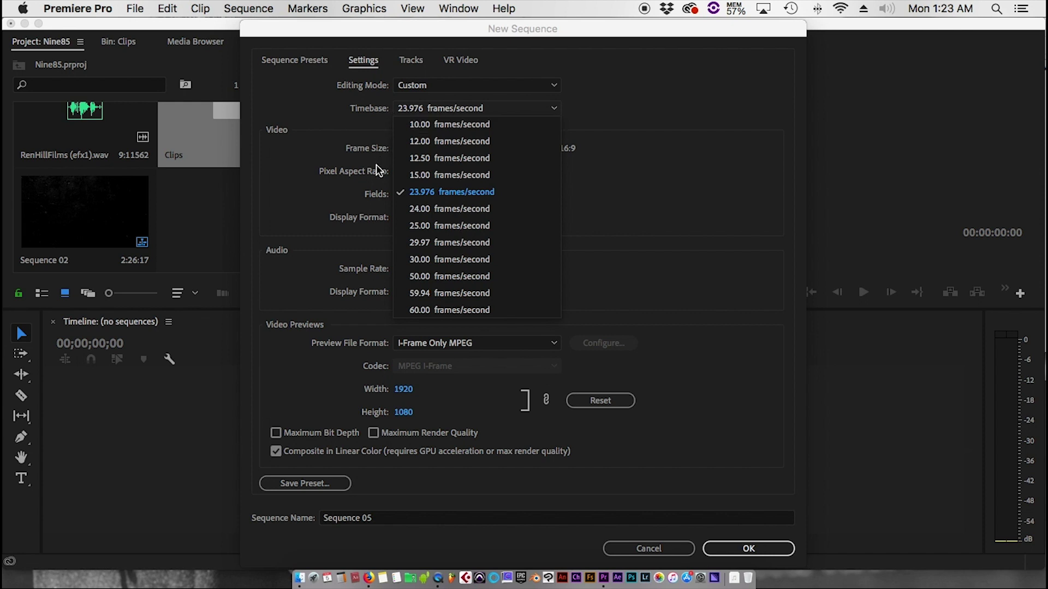
click(421, 194)
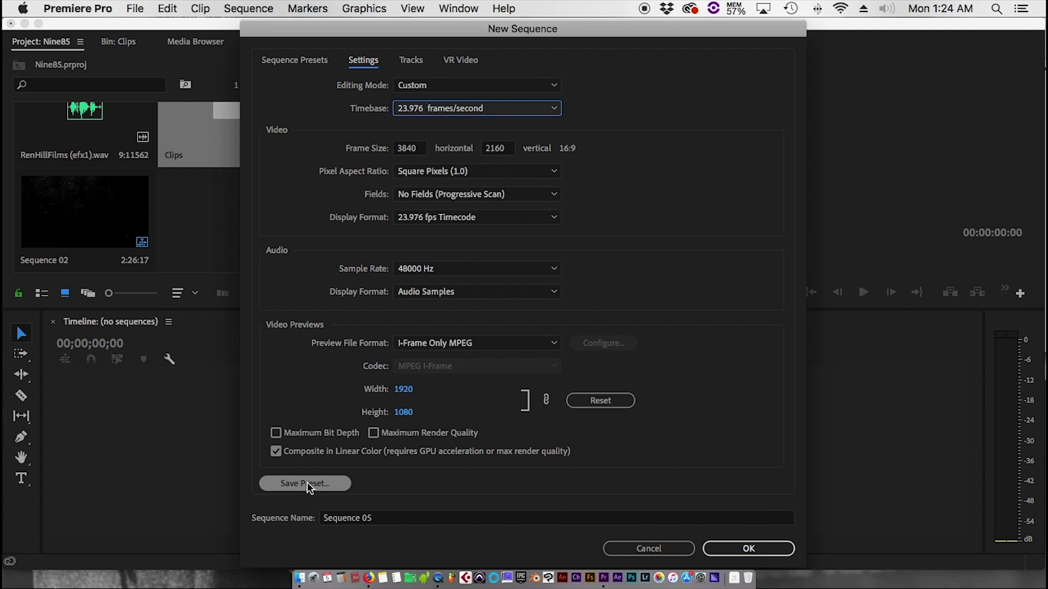
click(376, 521)
key(BackSpace)
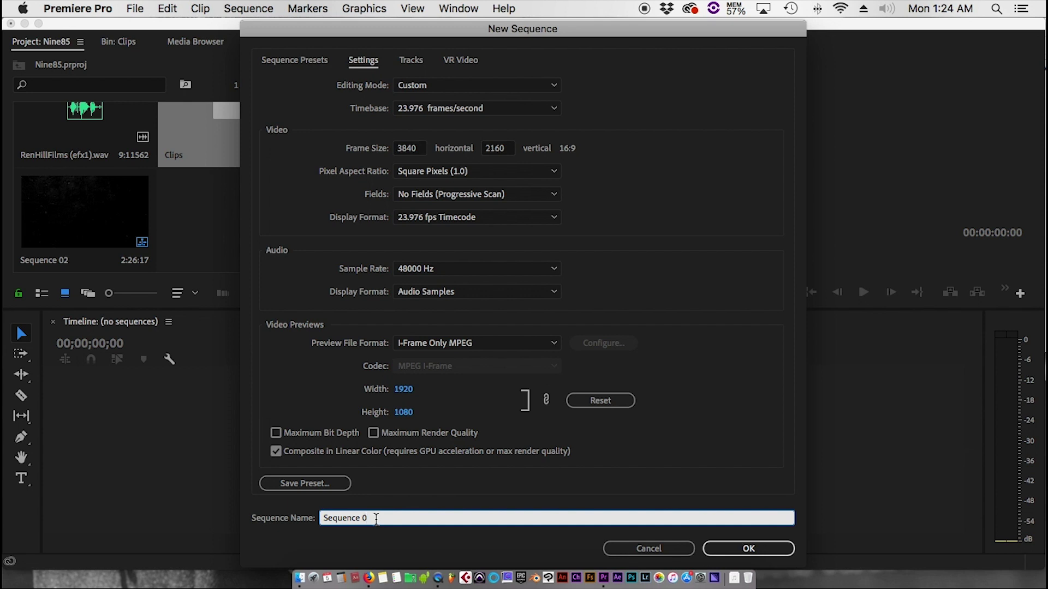
text(3)
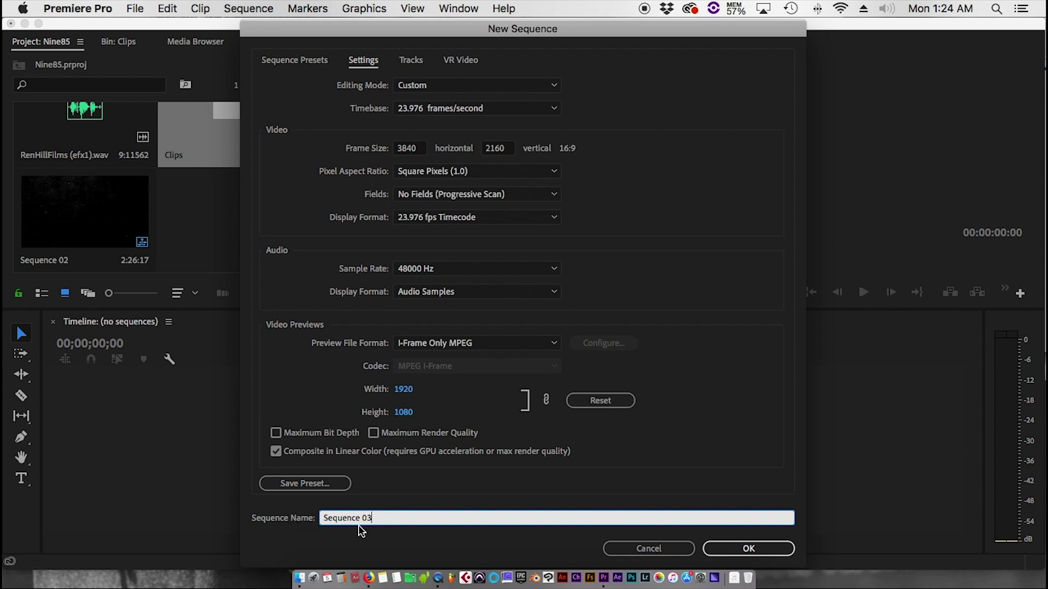
click(748, 552)
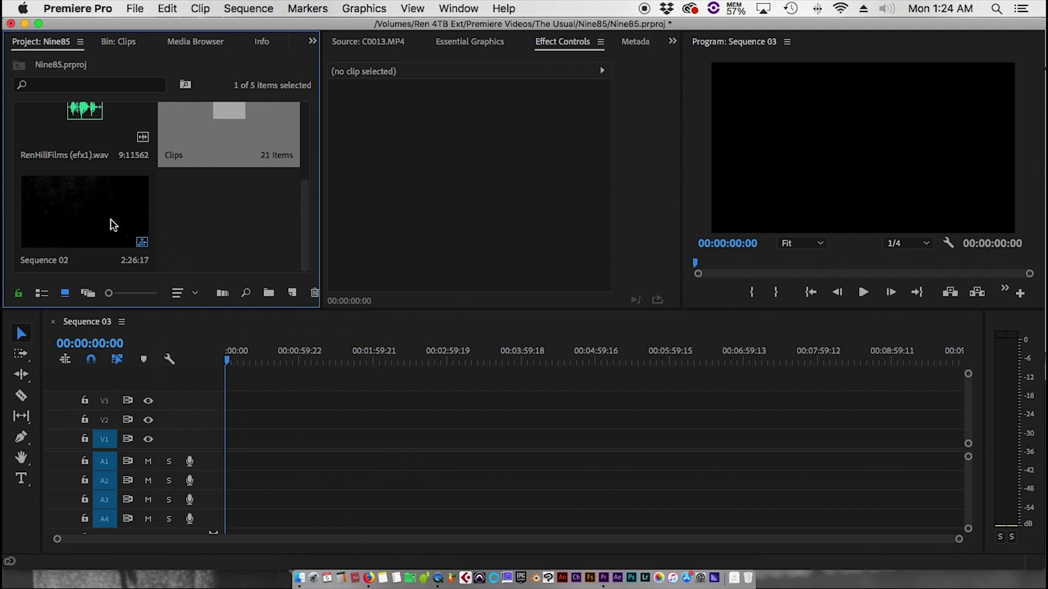
Place Nine85.wav at the start of A1, then zoom the timeline and resize the track split
scroll(187, 217, up, 3)
scroll(187, 218, down, 3)
scroll(188, 221, up, 3)
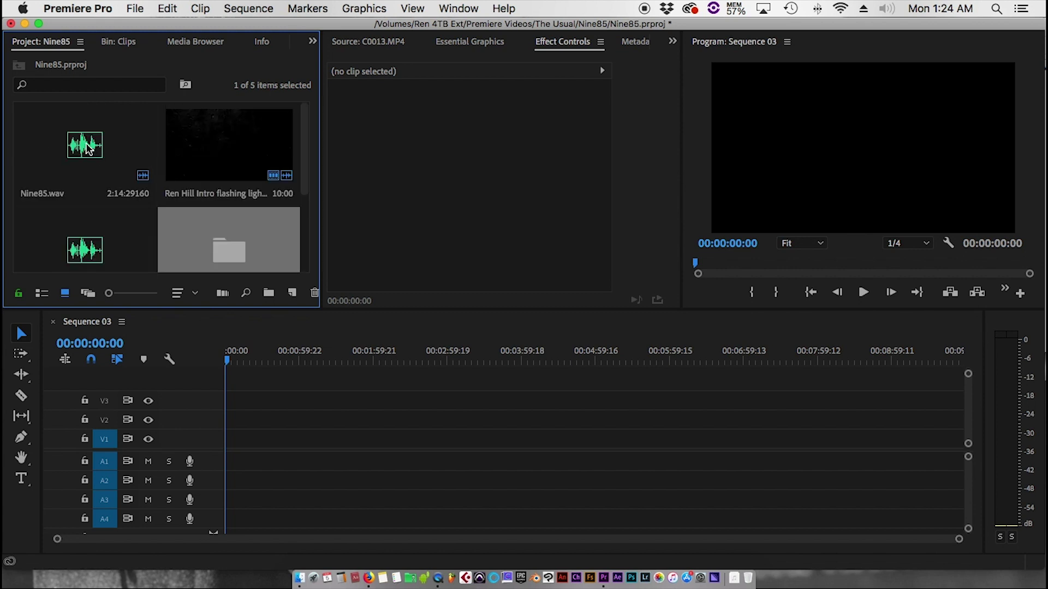
drag(87, 148, 220, 468)
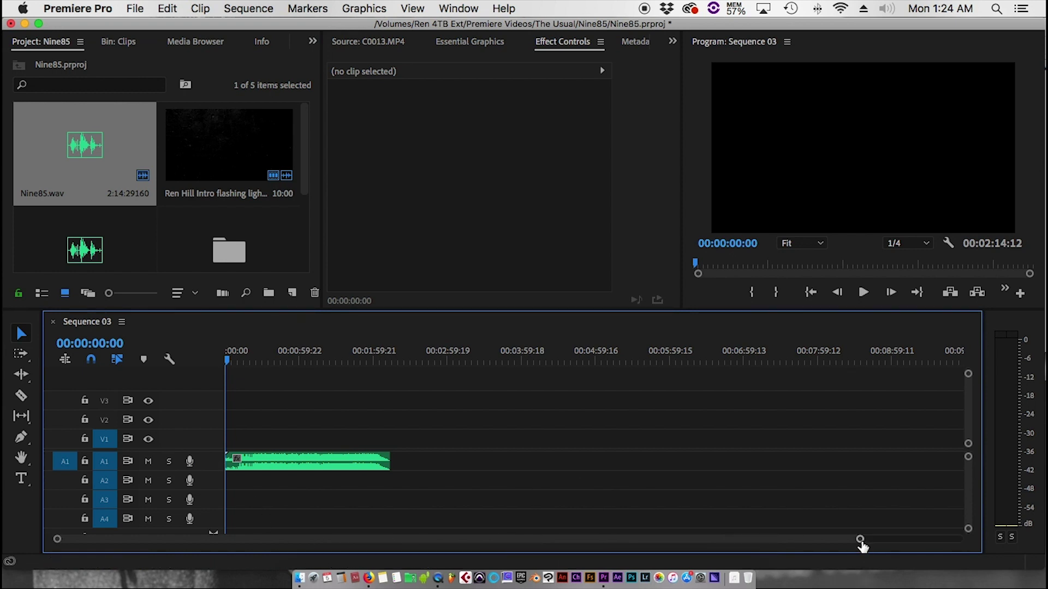
drag(860, 541, 567, 537)
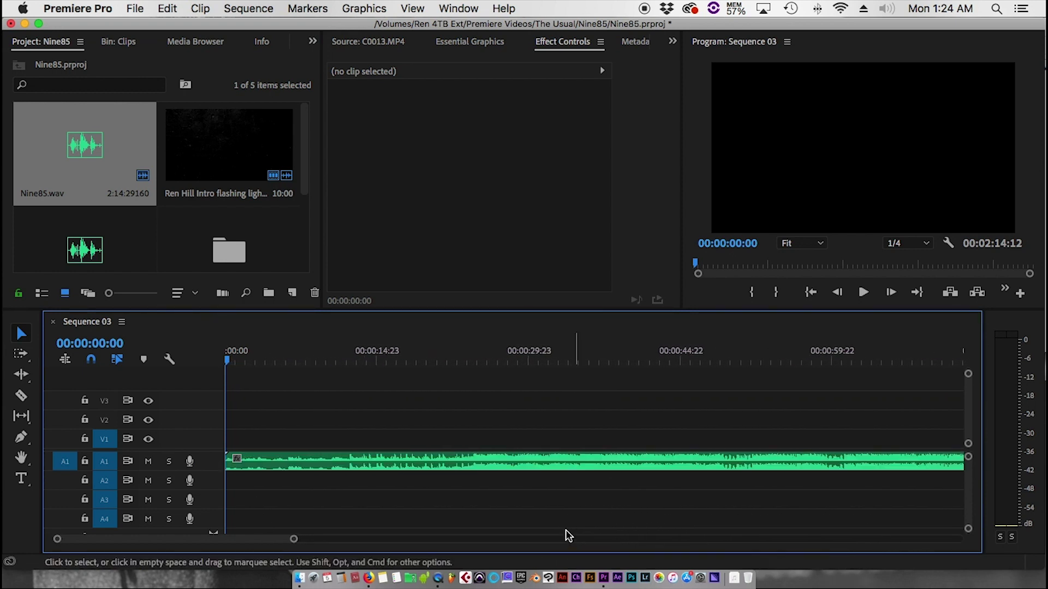
drag(192, 451, 187, 499)
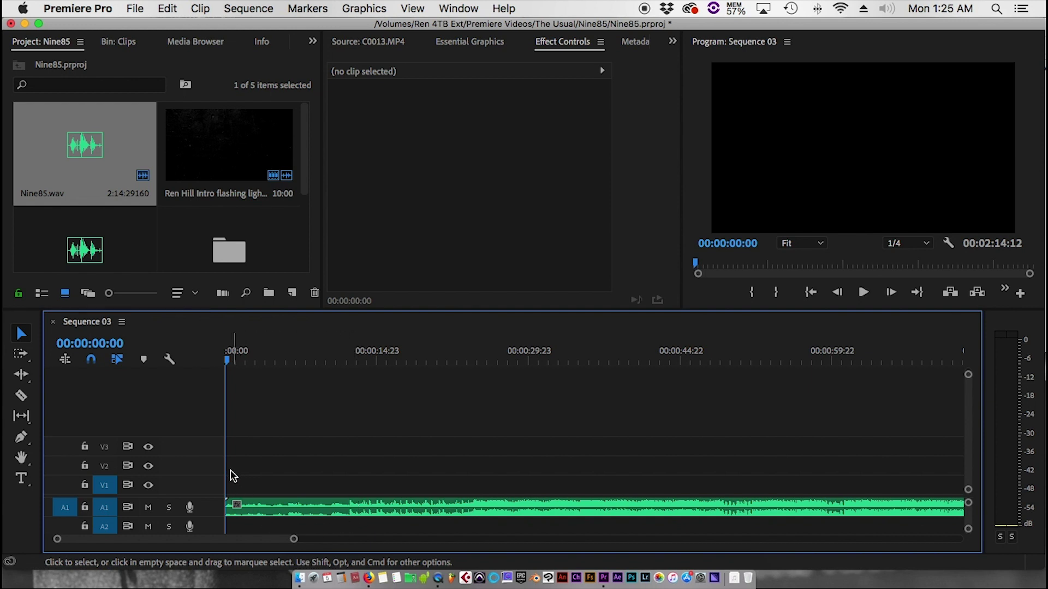
Play the song and drop a marker on the beat near 00:00:12
key(space)
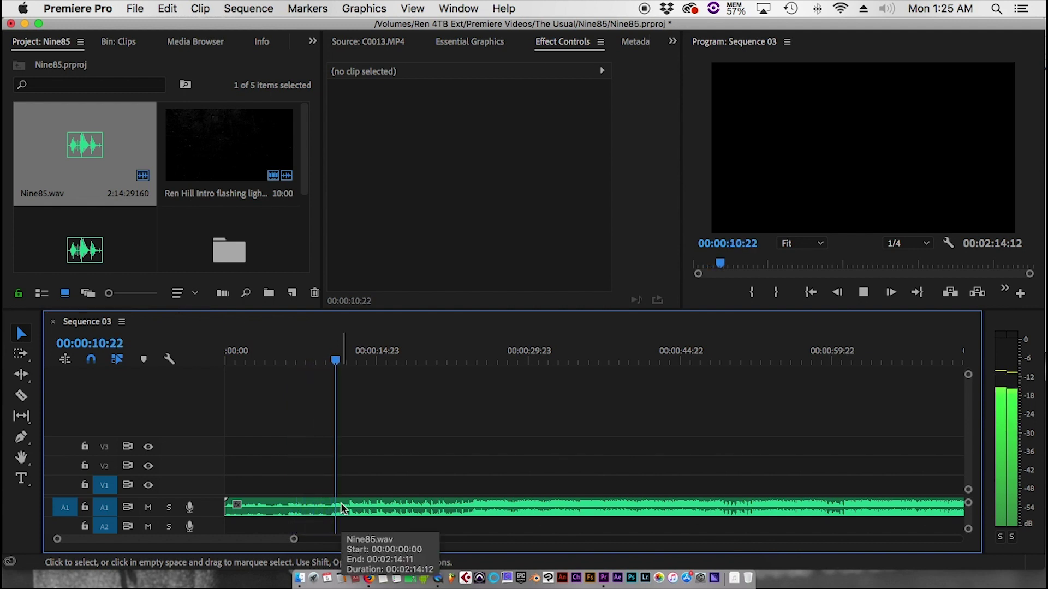
key(m)
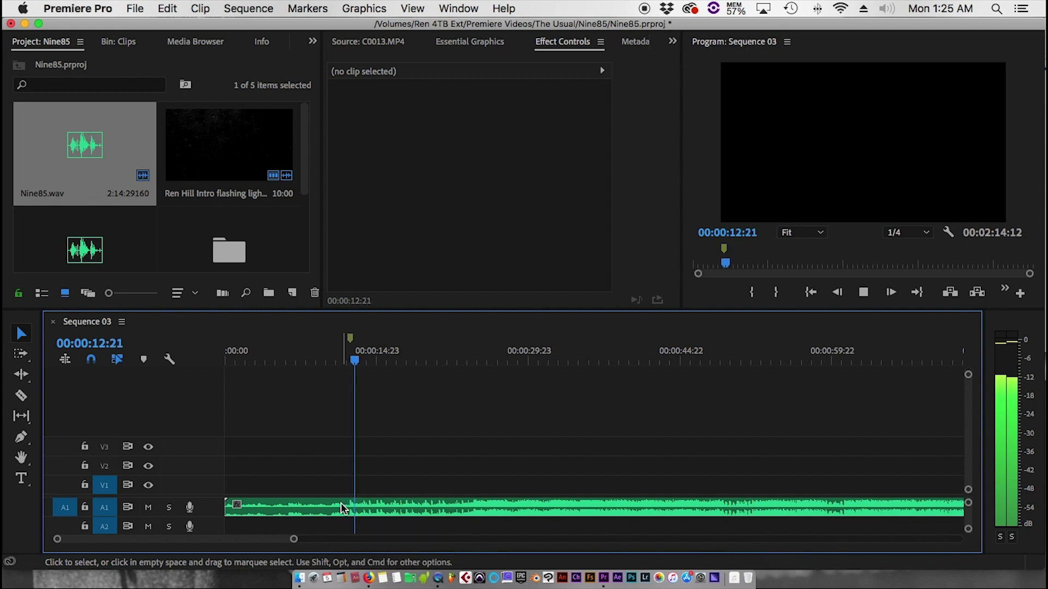
key(space)
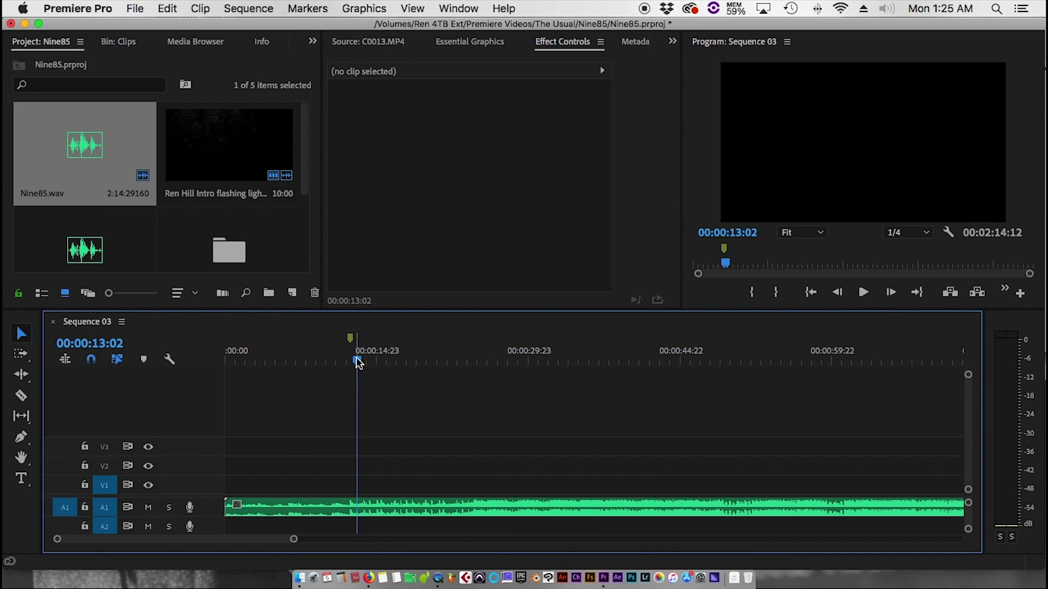
Replay the section leading up to the marker to check it lands on the beat
click(338, 359)
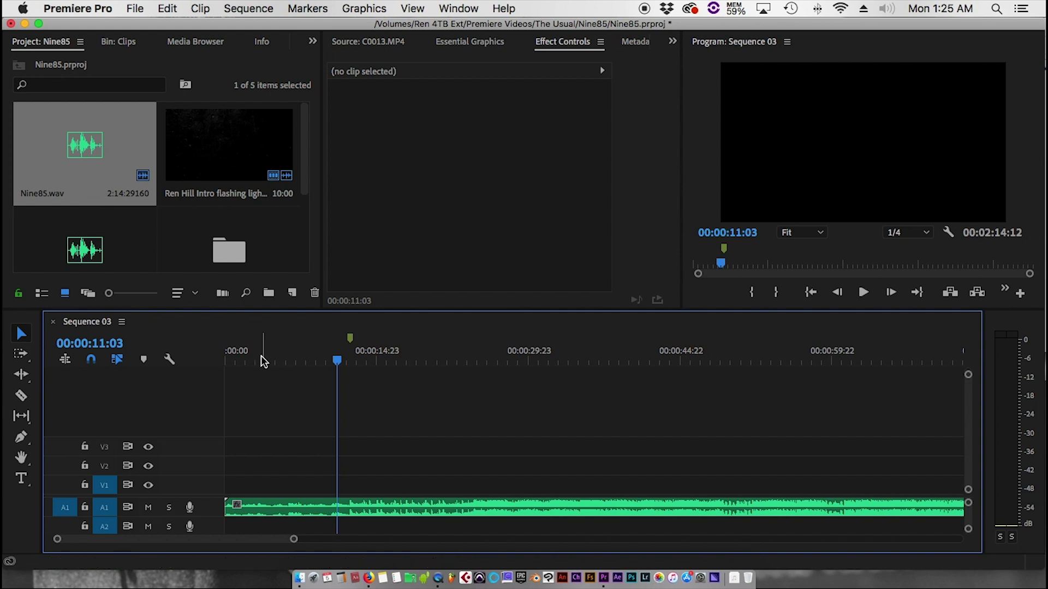
drag(262, 360, 224, 360)
key(space)
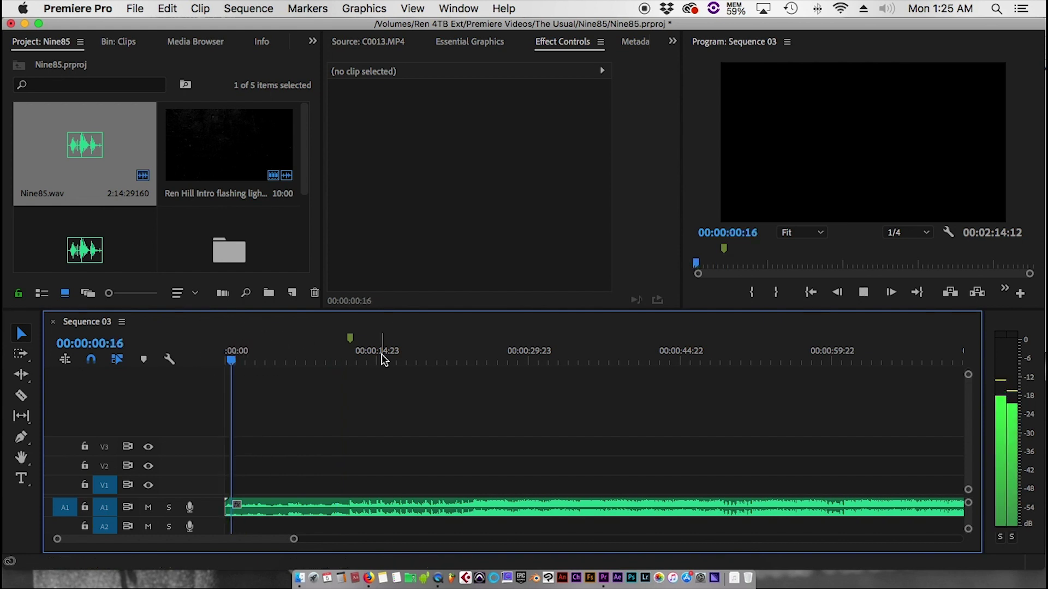
key(space)
click(342, 360)
key(space)
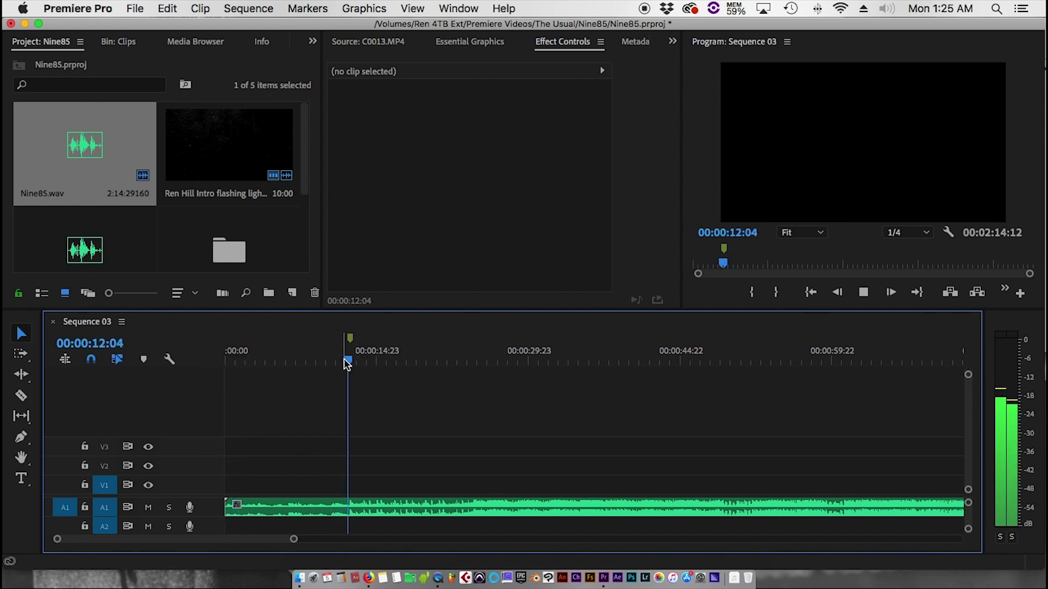
key(space)
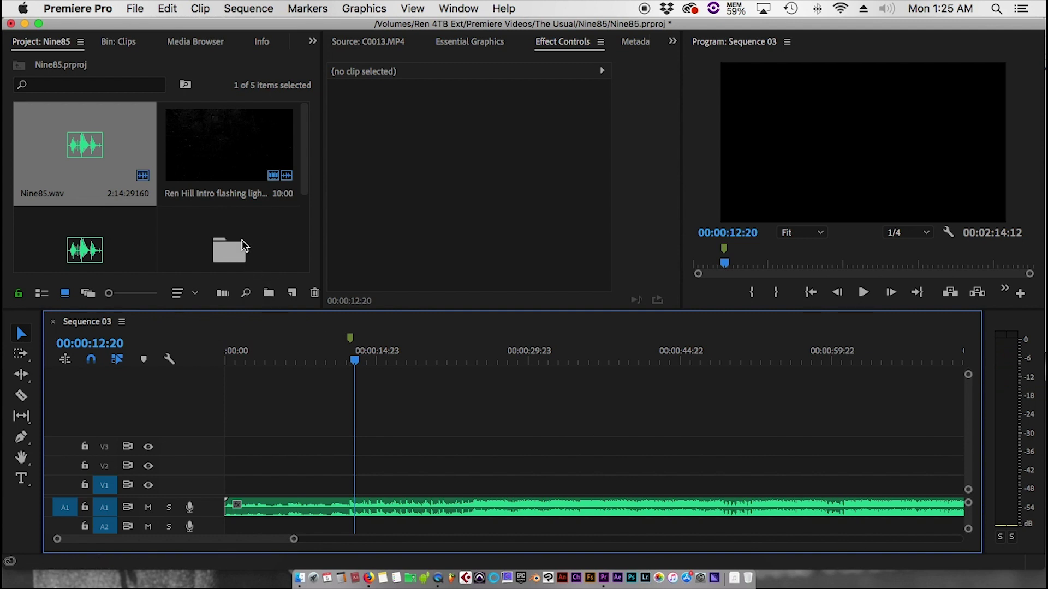
scroll(241, 244, down, 2)
Browse the C0015–C0020 thumbnails and load C0016.MP4 into the Source monitor
double_click(231, 155)
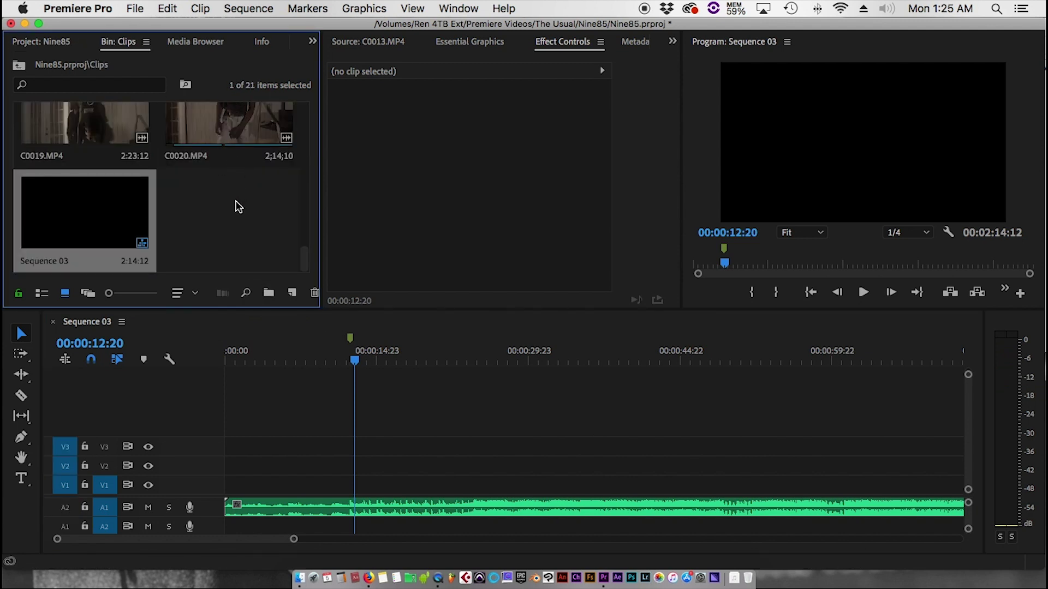
scroll(236, 210, up, 3)
scroll(236, 212, down, 1)
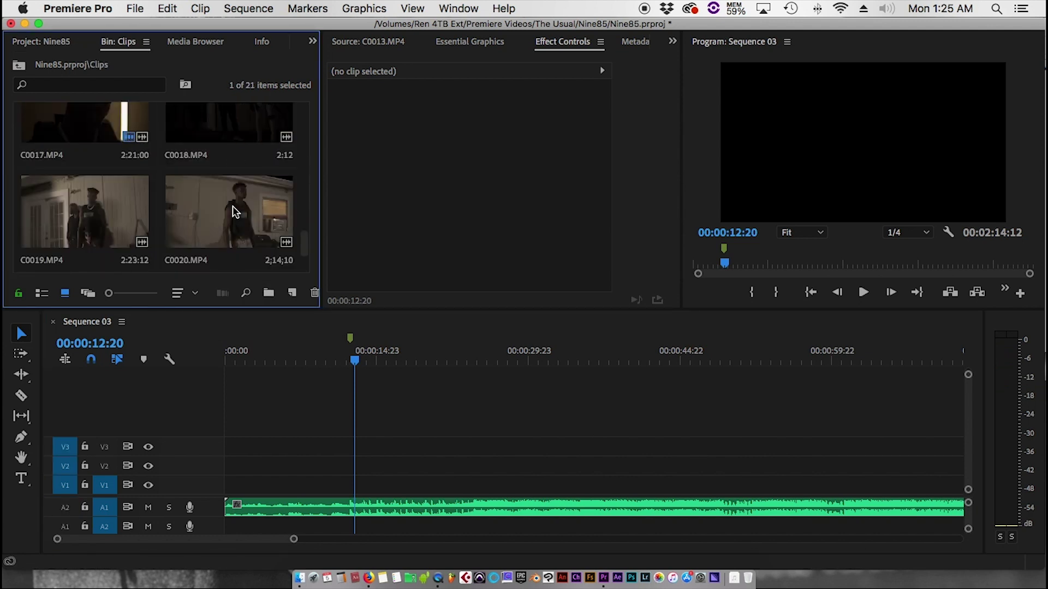
scroll(236, 211, down, 1)
scroll(235, 212, up, 1)
scroll(216, 232, up, 1)
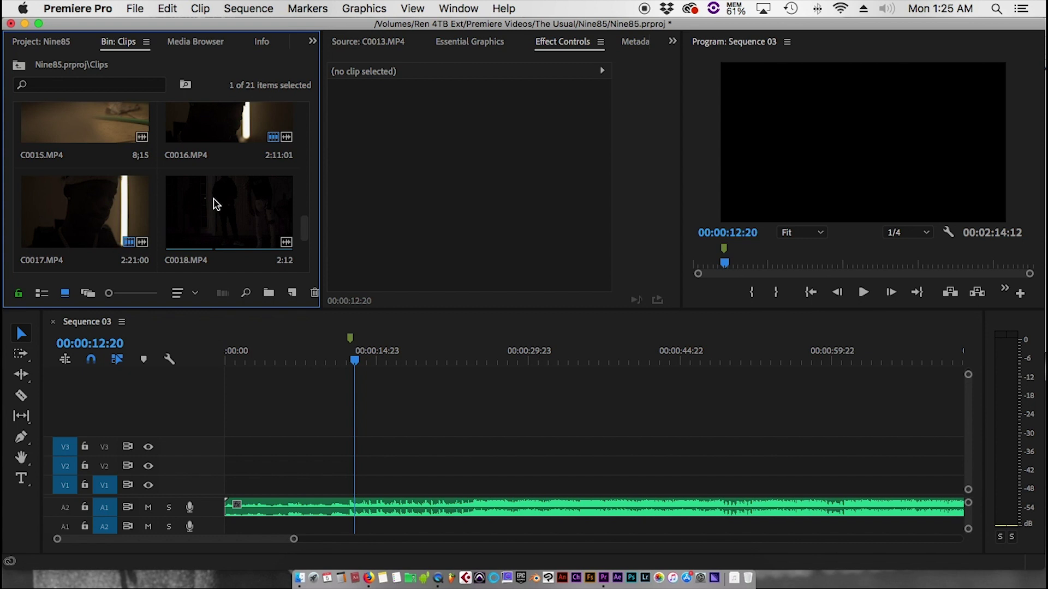
double_click(206, 129)
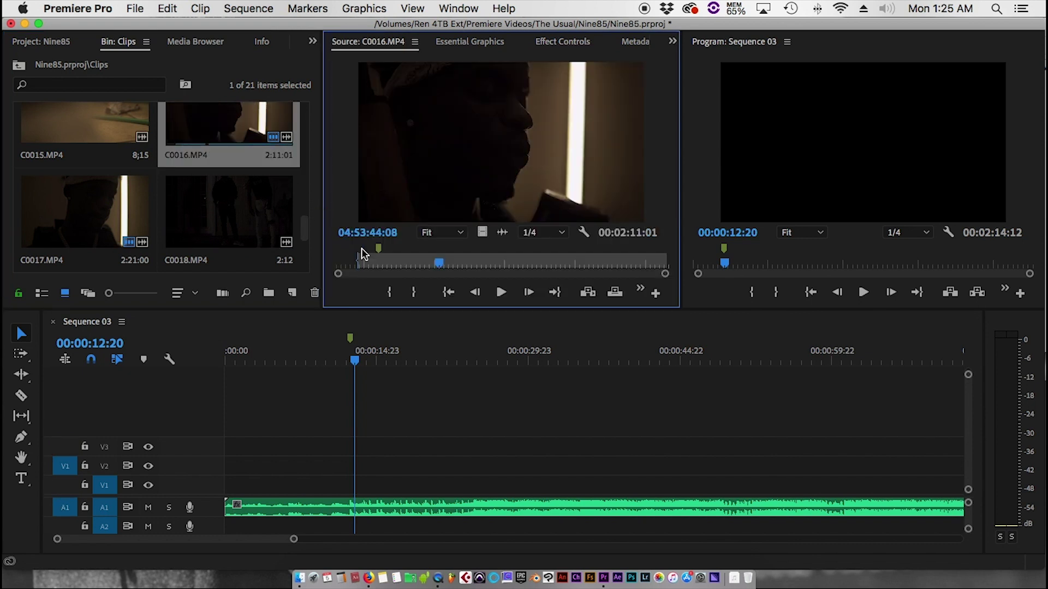
Clear all old markers from C0016 and set its In point at the clip start
click(380, 253)
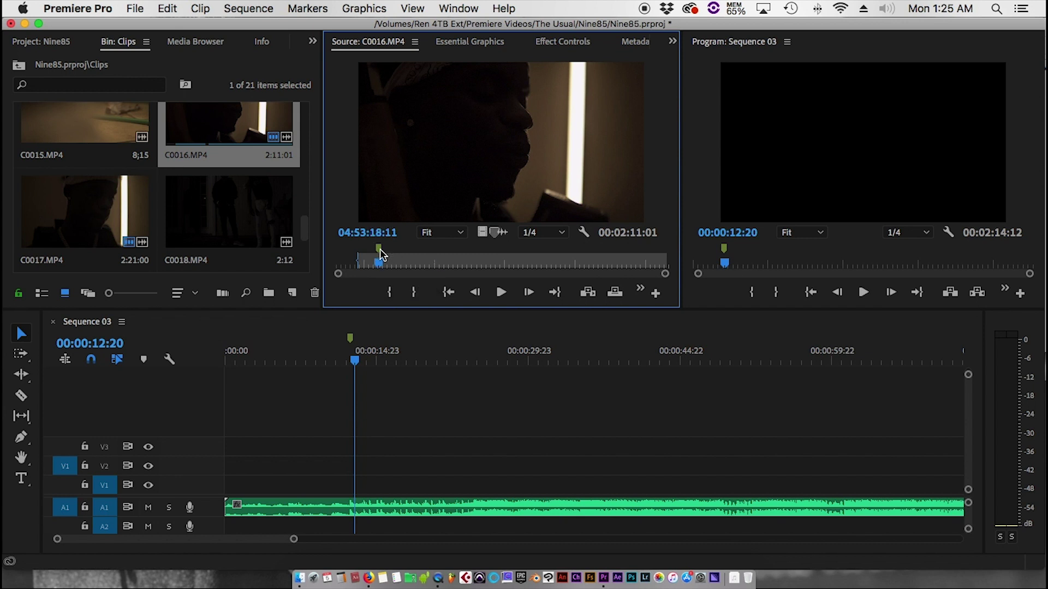
right_click(379, 251)
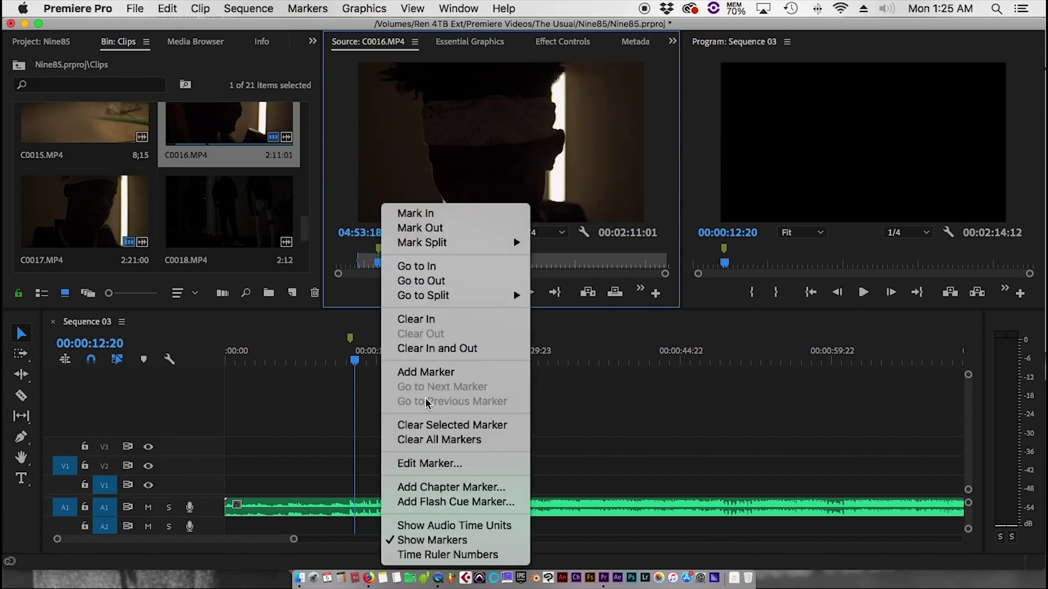
click(428, 441)
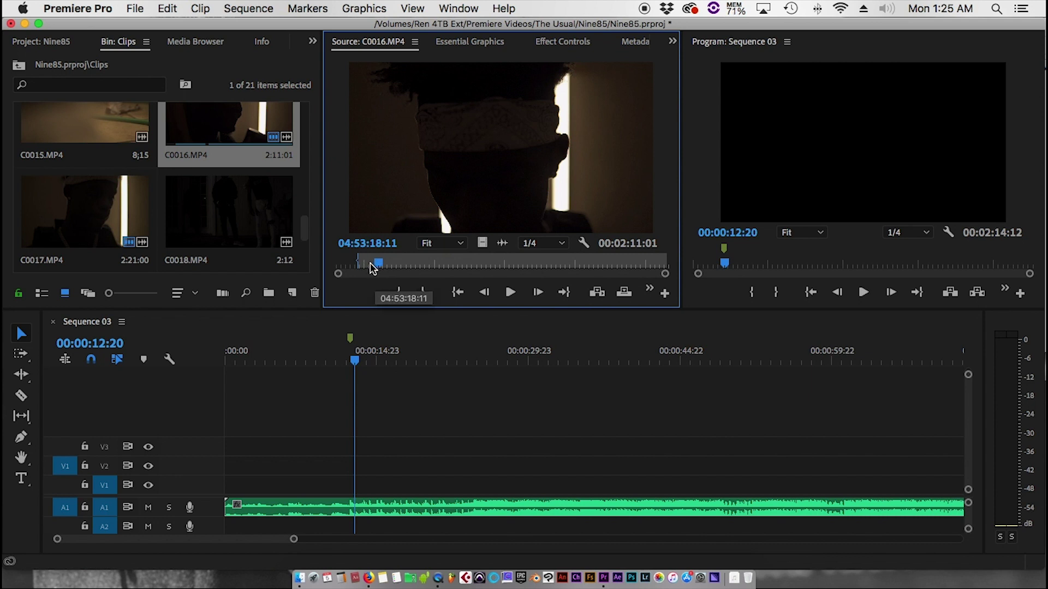
drag(366, 267, 335, 263)
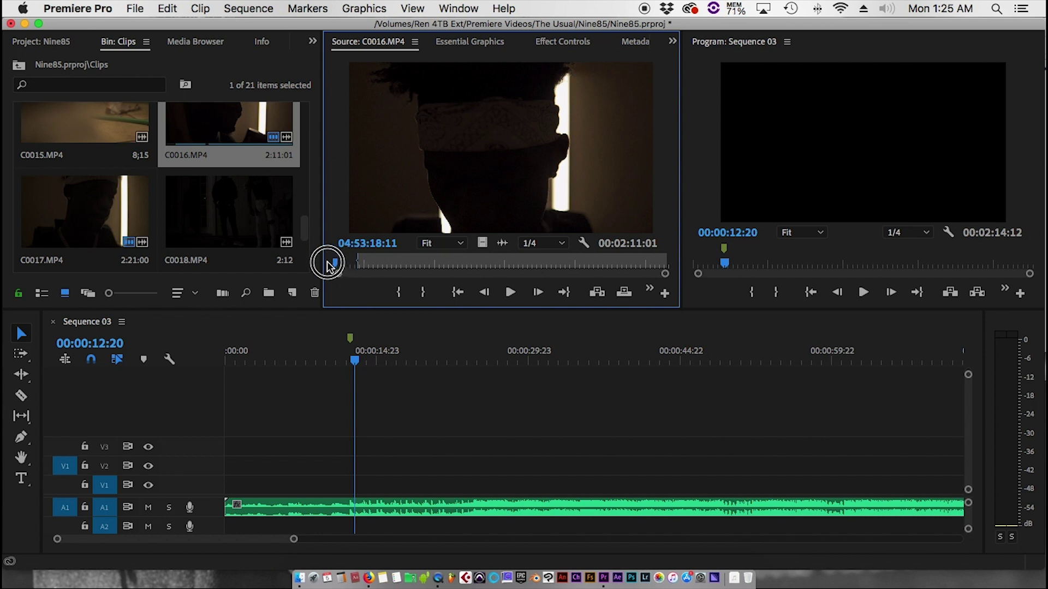
click(400, 293)
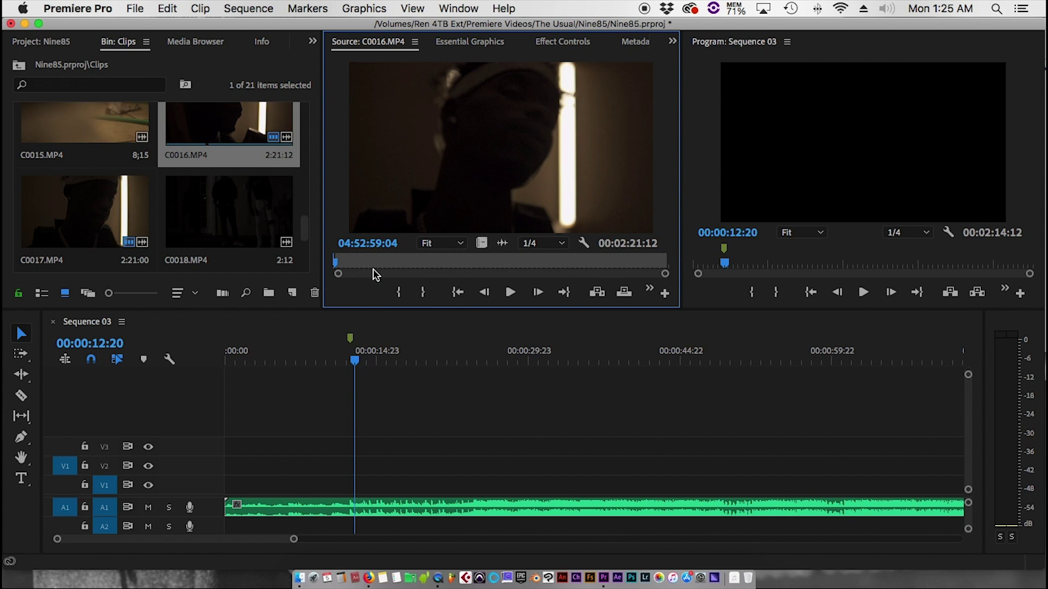
Play C0016 and mark the beat at about 04:53:19
click(349, 261)
key(space)
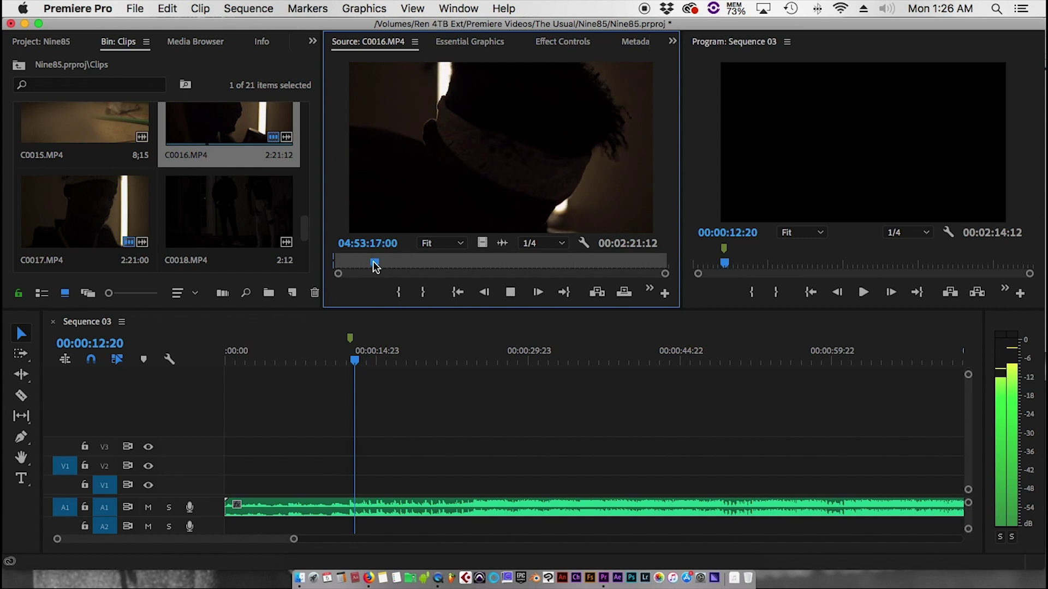
key(m)
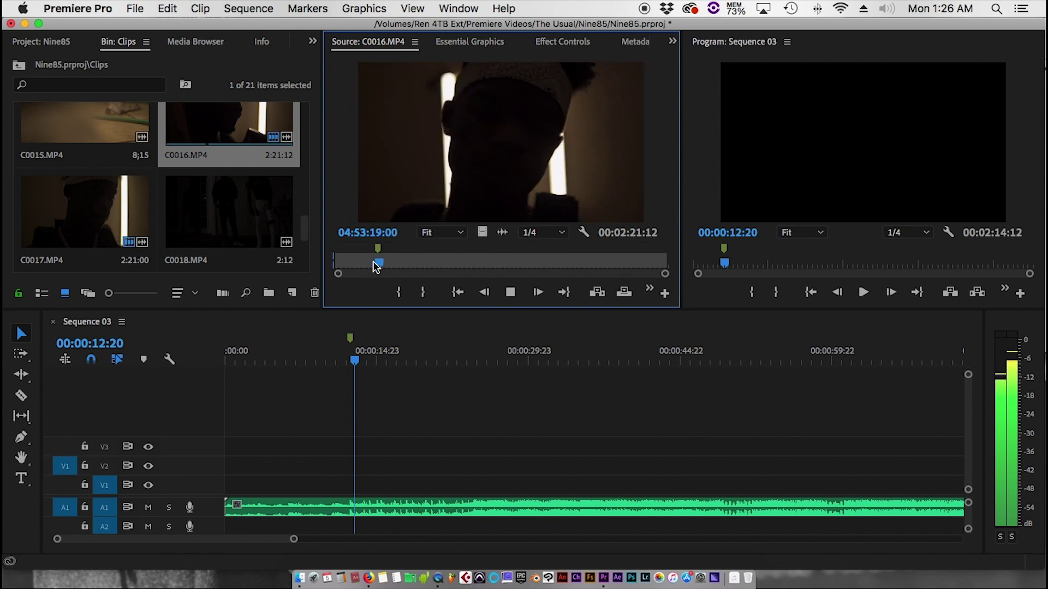
key(space)
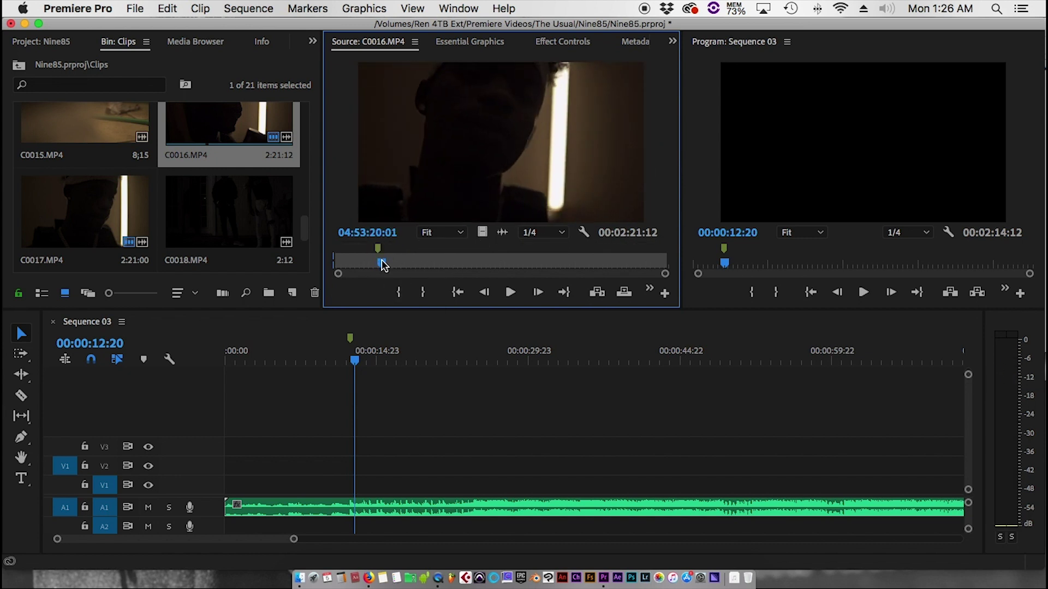
drag(382, 264, 376, 263)
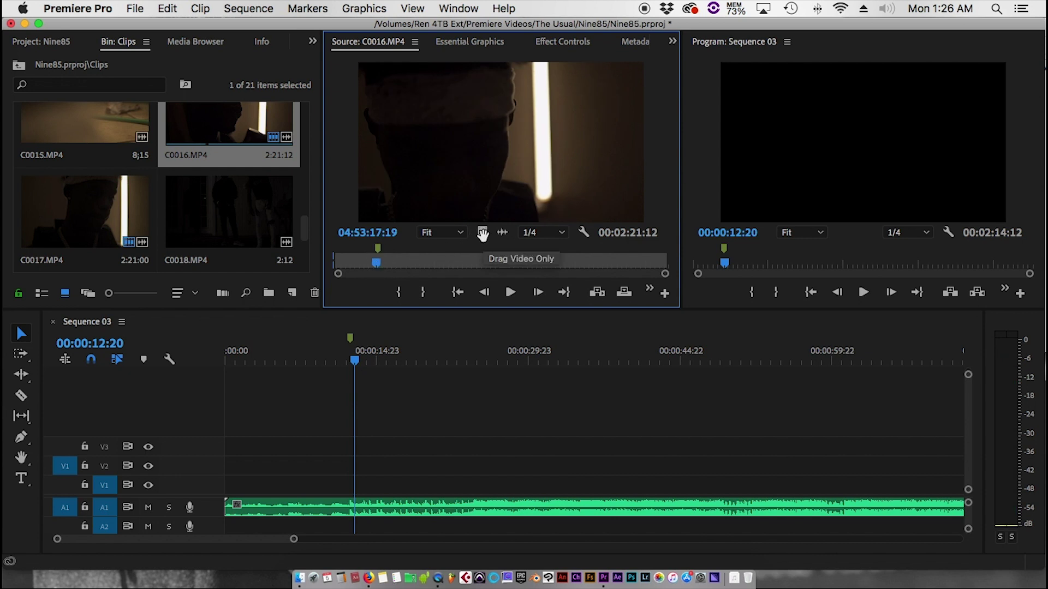
Add only C0016's video onto track V1 of Sequence 03
drag(512, 141, 496, 161)
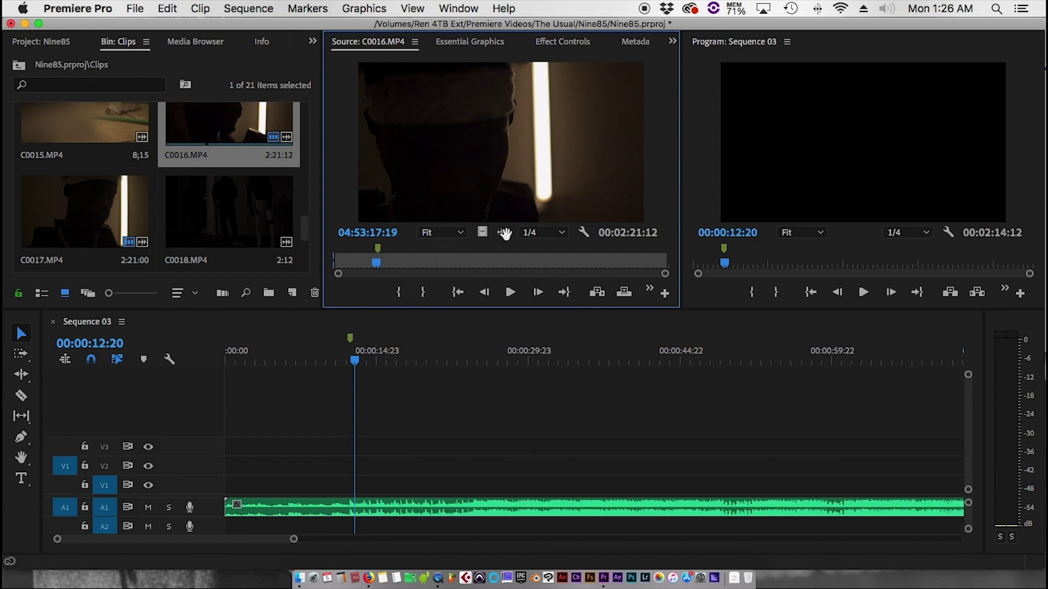
drag(504, 234, 462, 176)
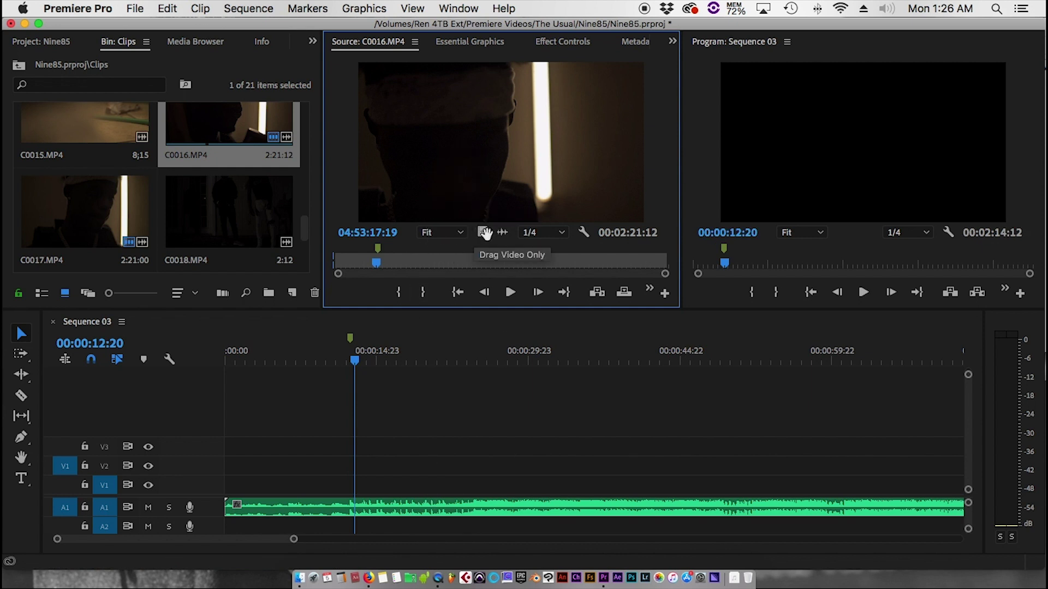
drag(483, 233, 319, 485)
Align C0016's beat marker with the song's marker, then extend it back to 00:00:00:00
click(309, 358)
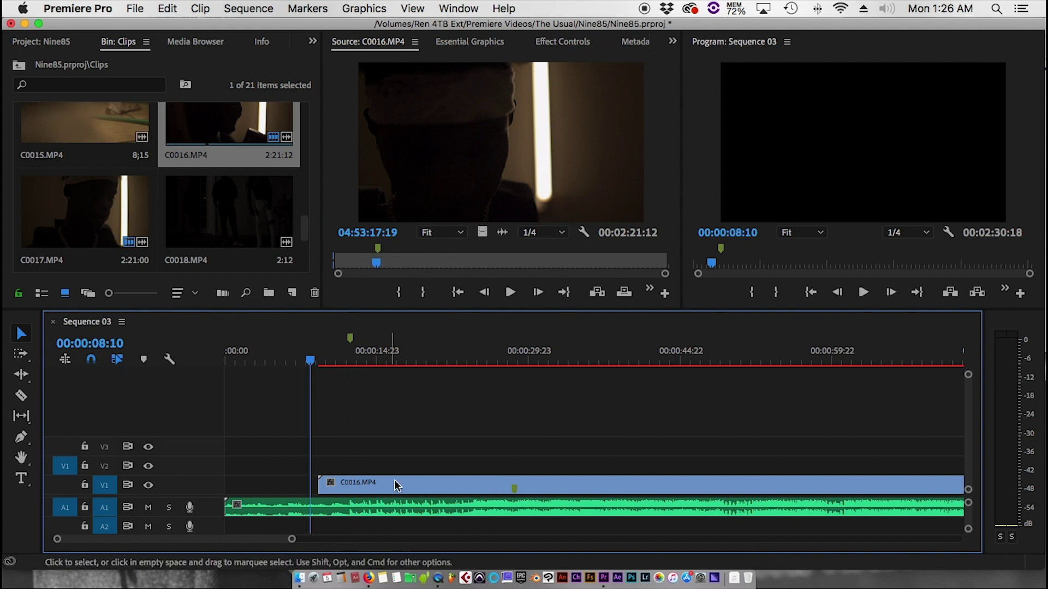
drag(395, 486, 249, 489)
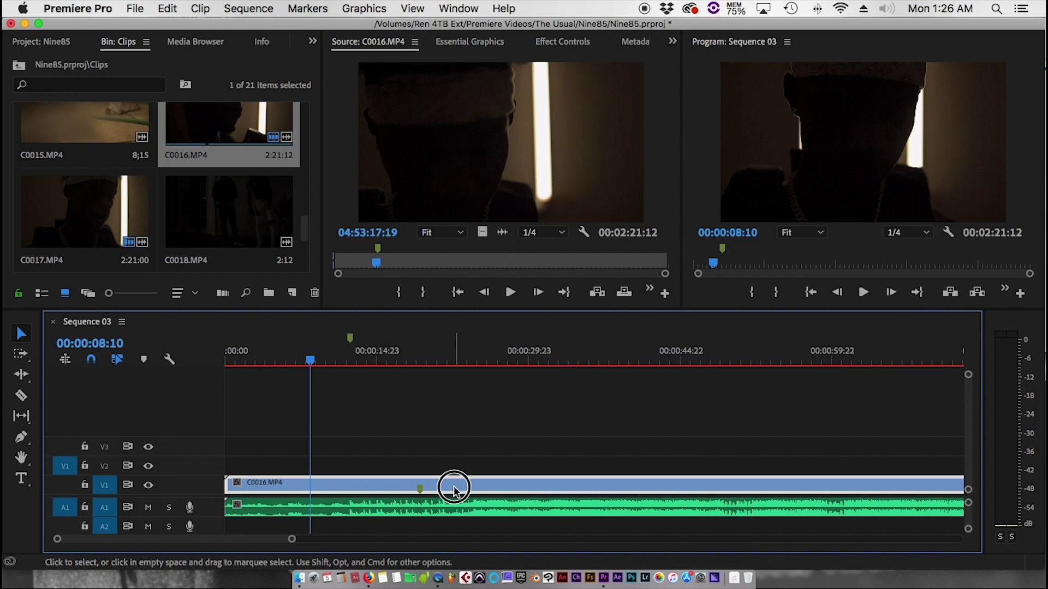
drag(232, 486, 380, 488)
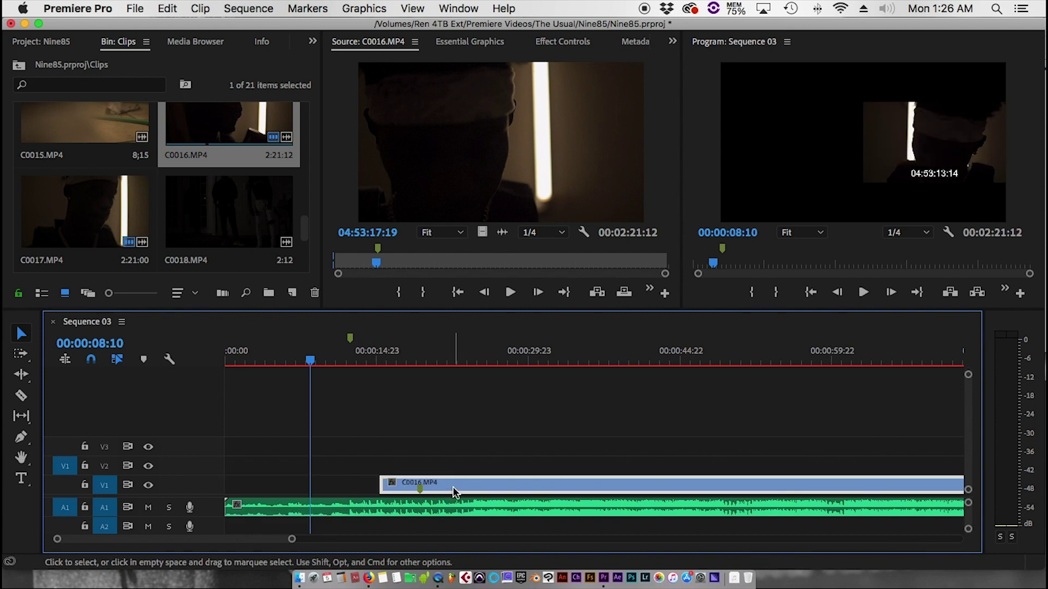
click(251, 362)
drag(464, 484, 435, 486)
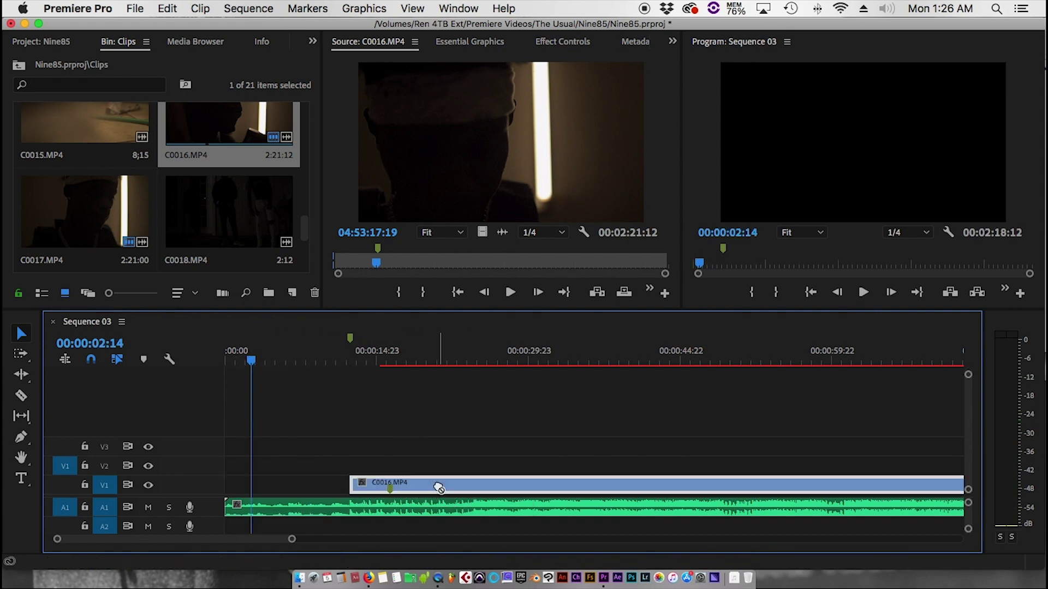
click(94, 364)
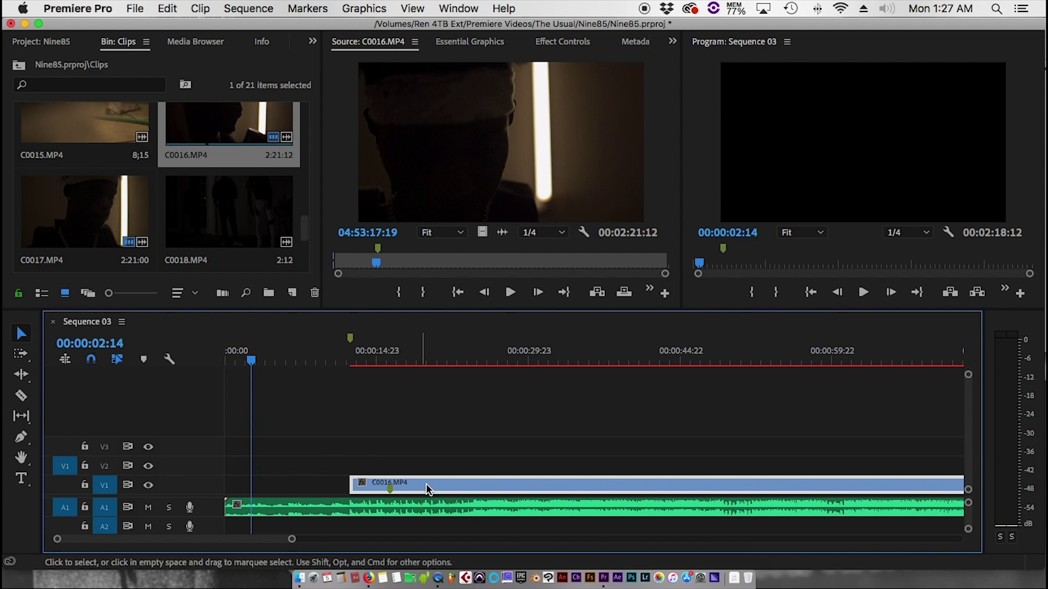
drag(430, 486, 397, 487)
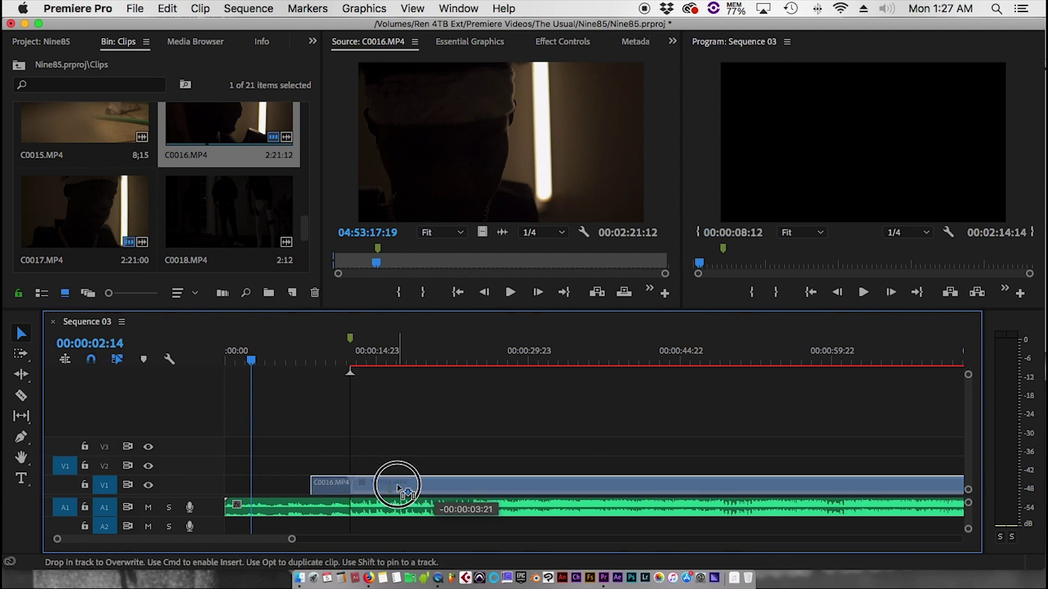
drag(397, 487, 398, 487)
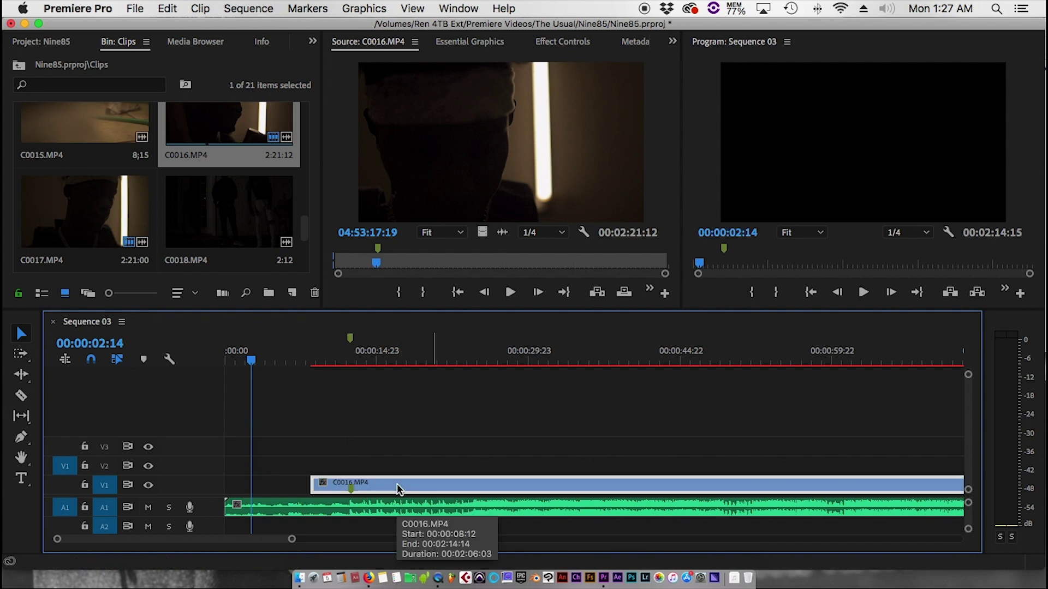
drag(319, 488, 225, 485)
Load C0020, clear its old markers, and extend its In point back to the clip start
scroll(153, 166, down, 3)
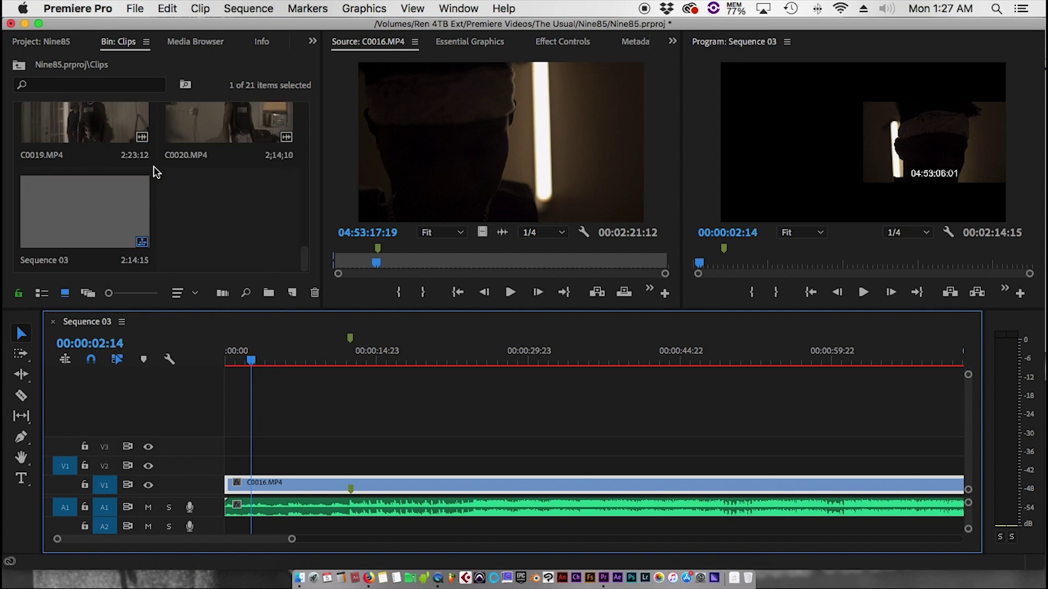
double_click(210, 128)
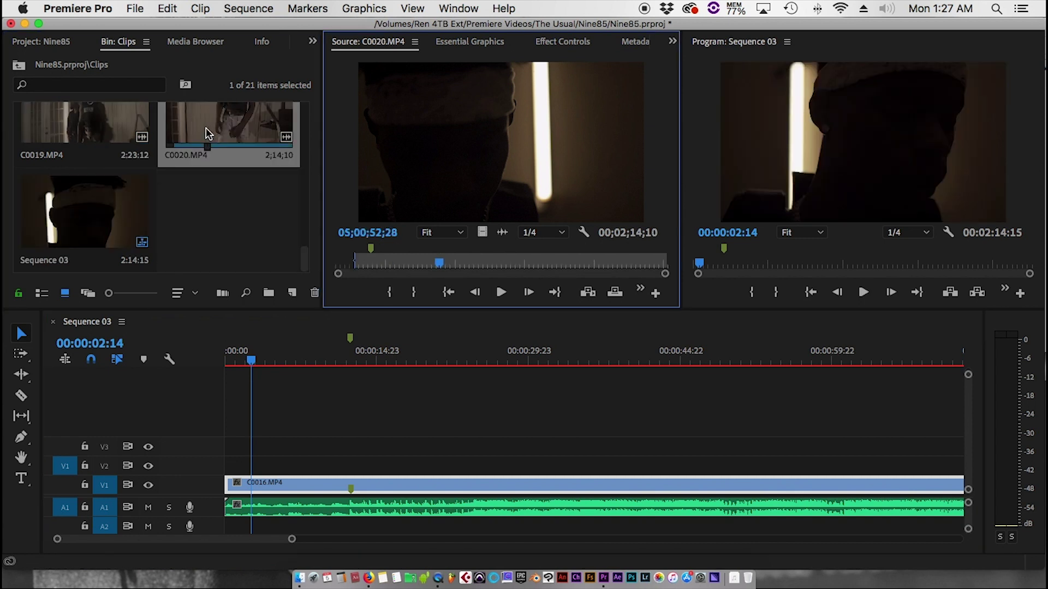
right_click(370, 257)
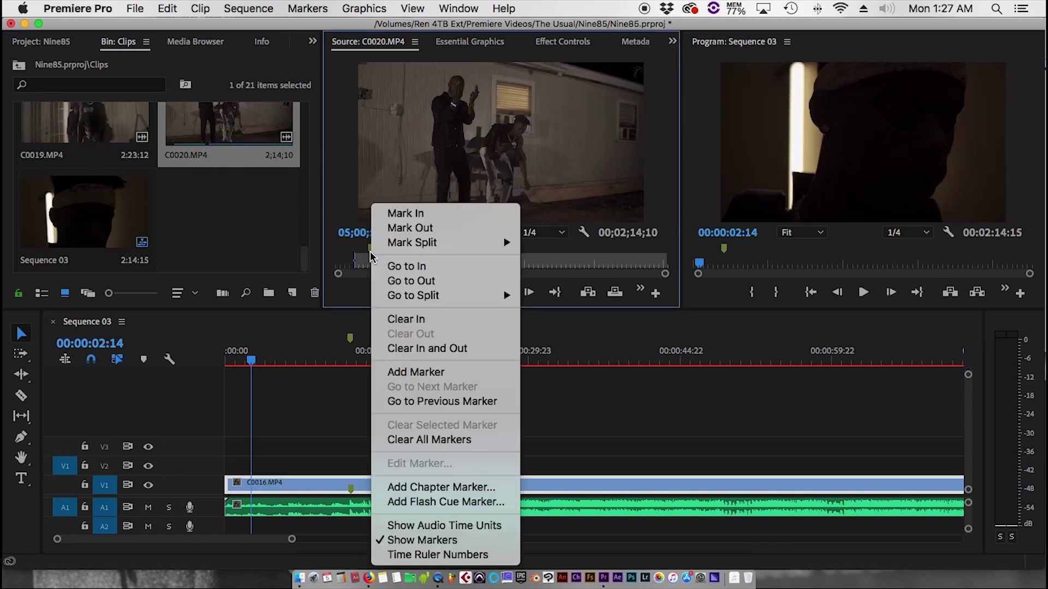
click(413, 439)
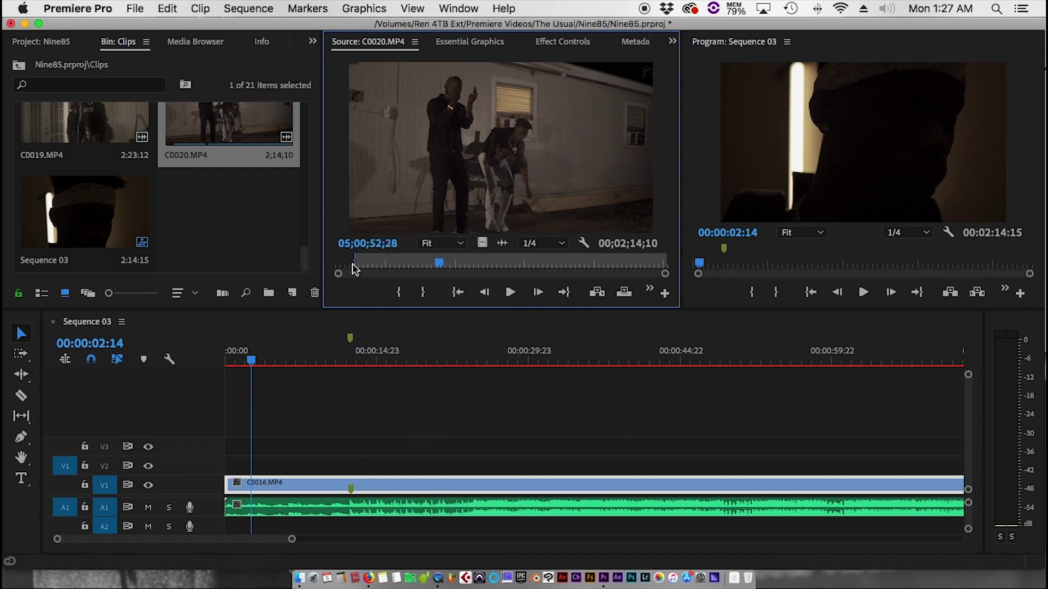
drag(357, 262, 304, 258)
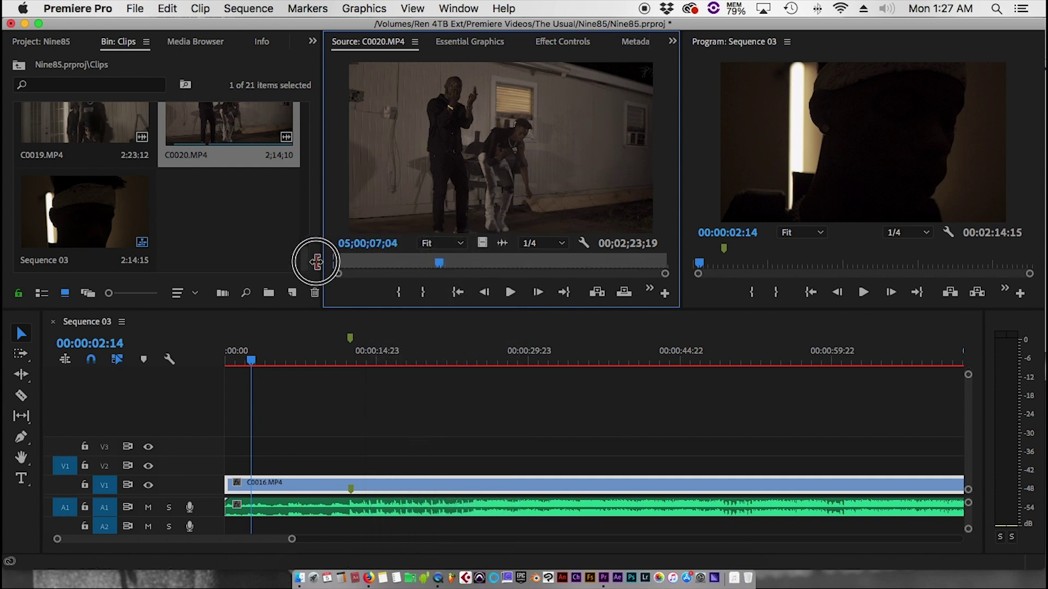
Play C0020 and mark the beat near 05;00;24
click(355, 263)
key(space)
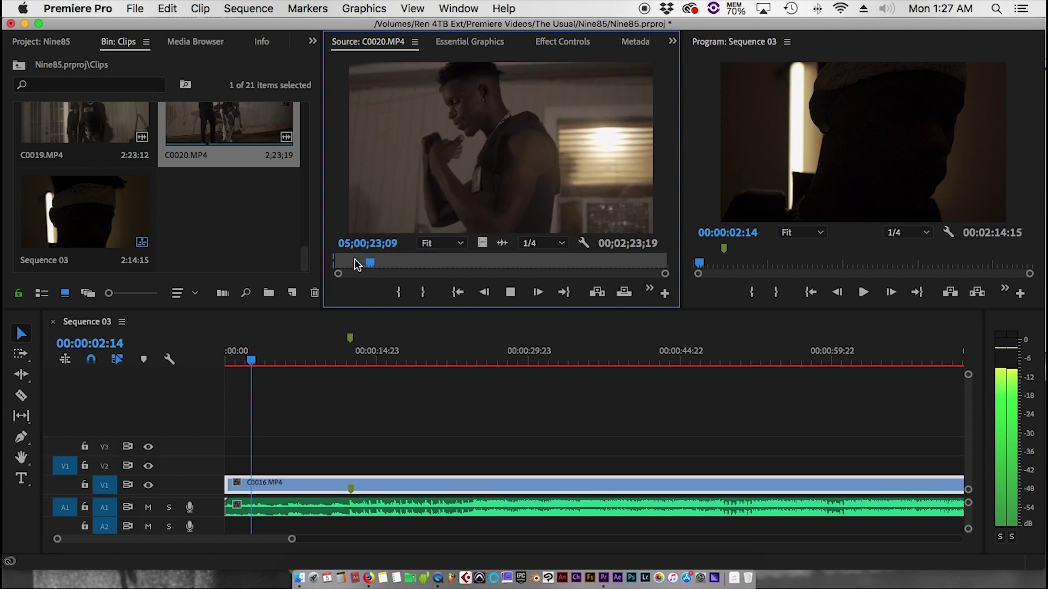
key(m)
key(space)
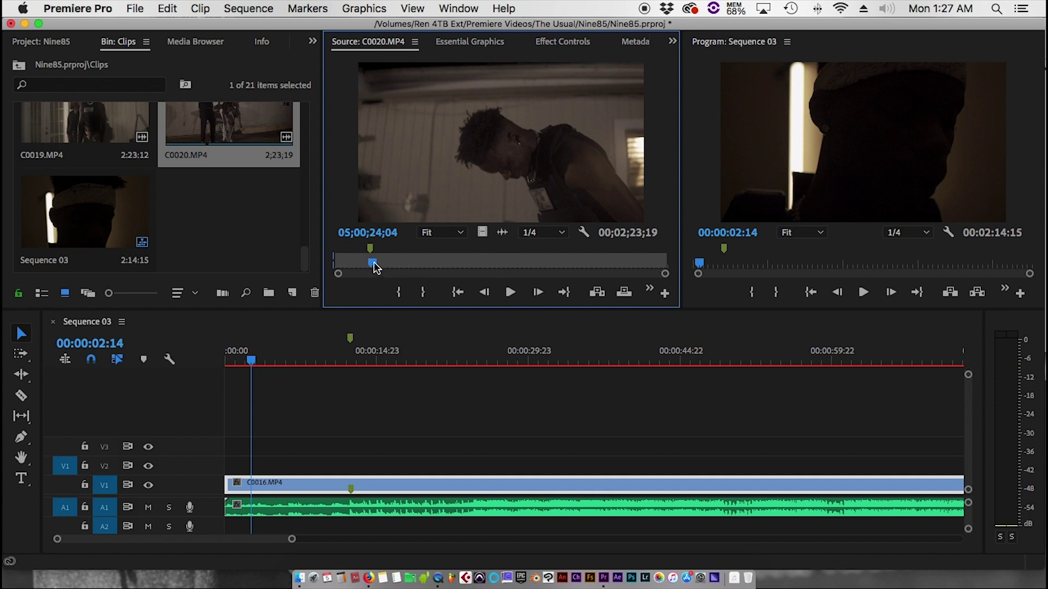
drag(375, 265, 369, 267)
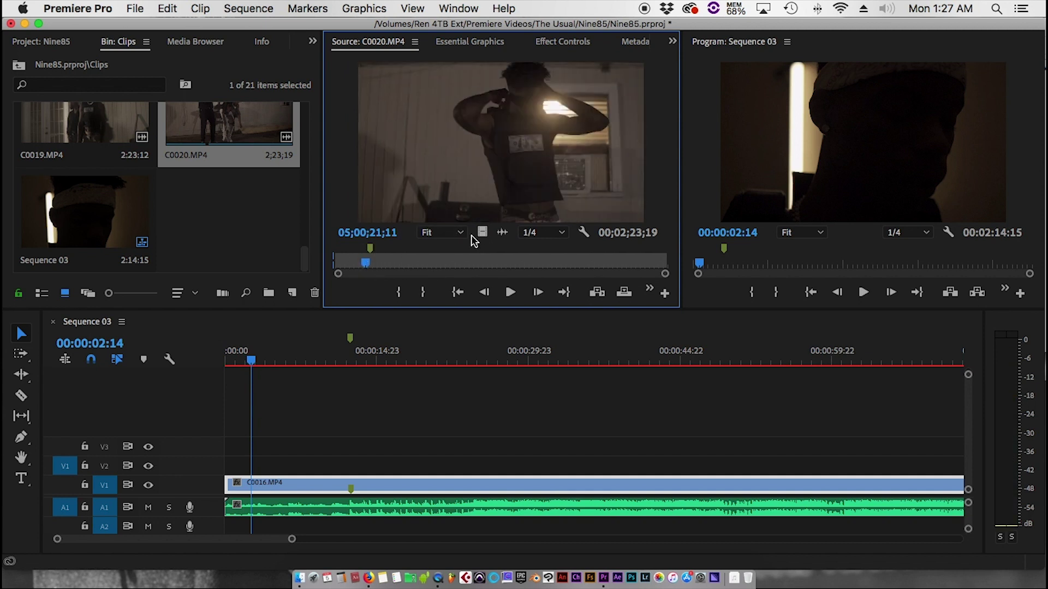
Drop C0020's video on V2, align its beat marker with the song's, and trim it to 00:00:00:00
drag(482, 233, 431, 374)
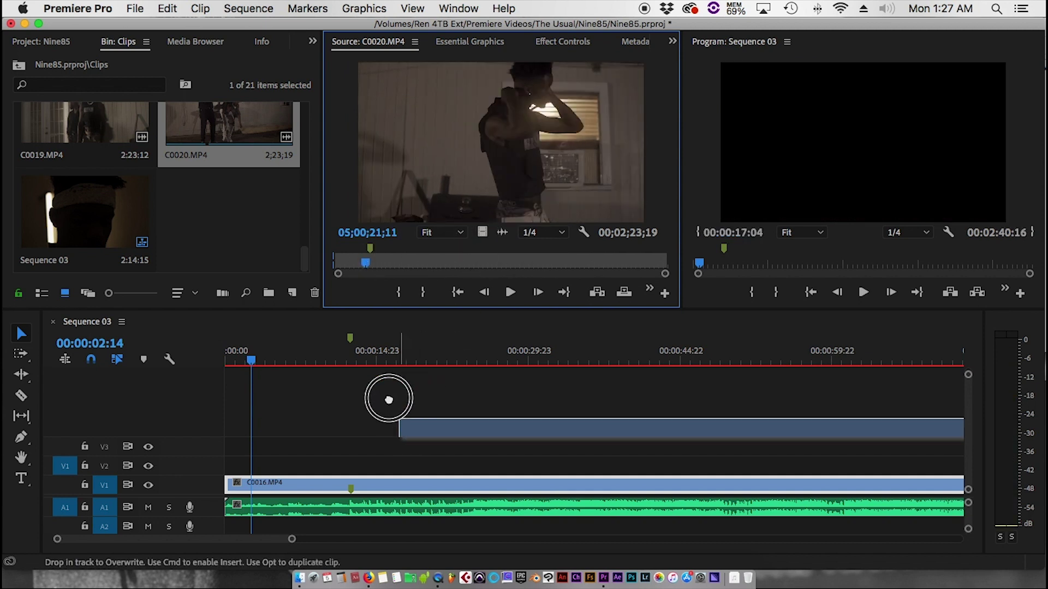
drag(389, 400, 302, 463)
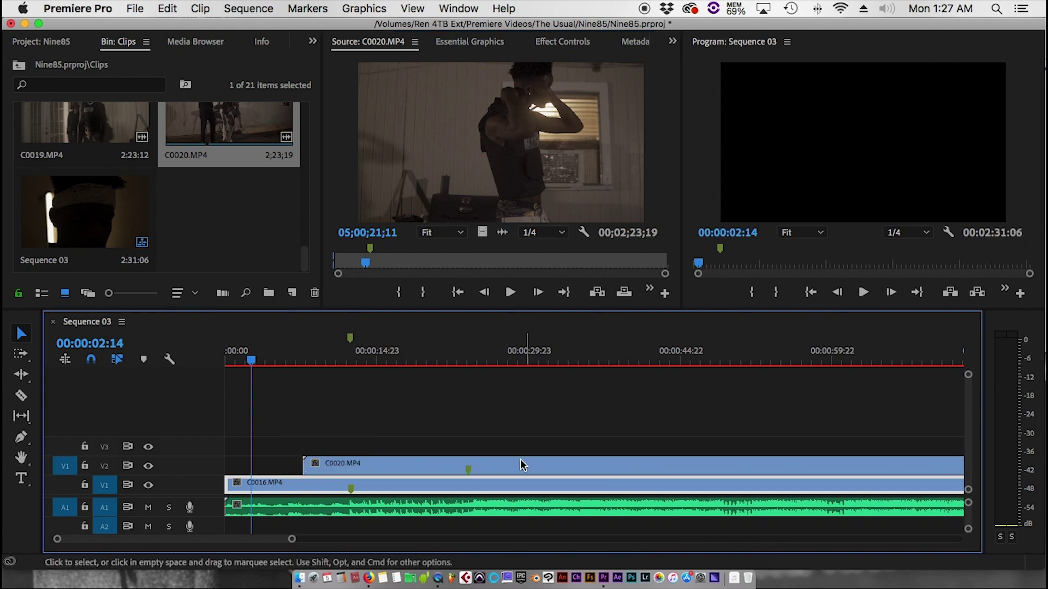
drag(521, 464, 323, 467)
drag(465, 464, 428, 470)
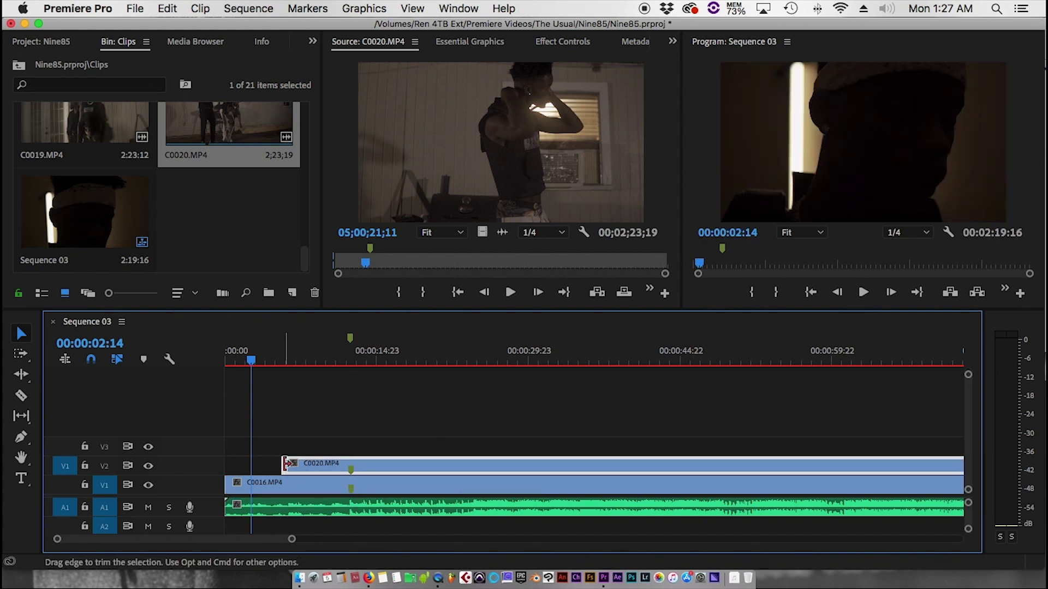
drag(285, 463, 199, 466)
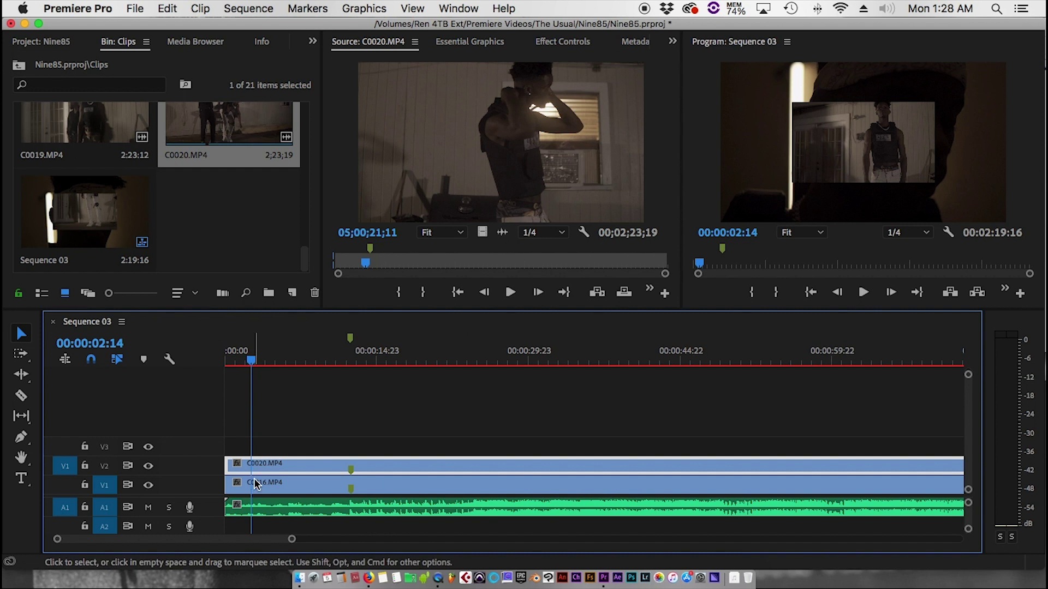
Apply Set to Frame Size to the C0020 clip on V2
right_click(374, 464)
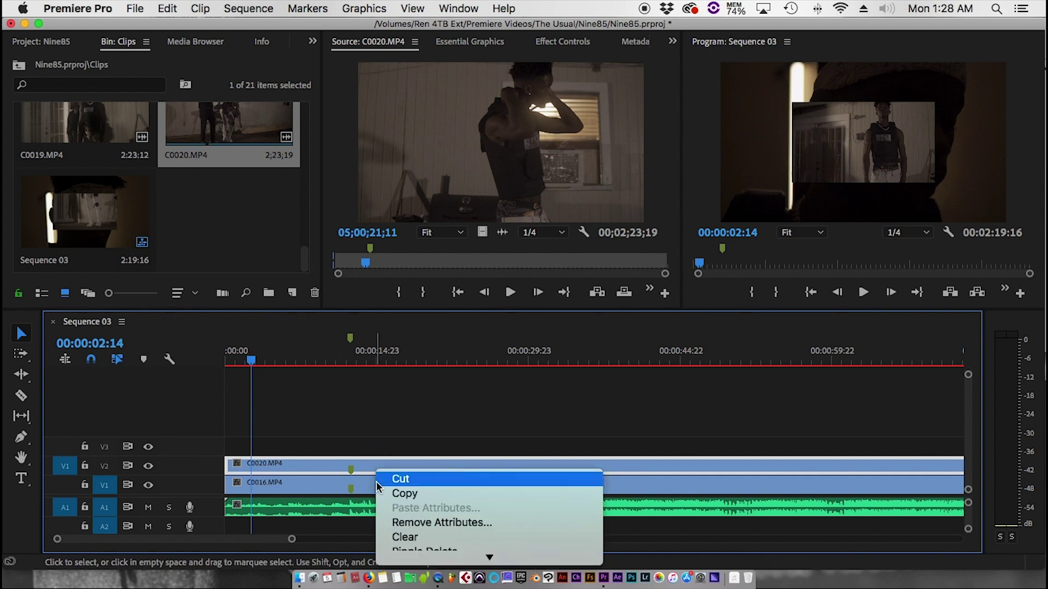
mouse_move(424, 585)
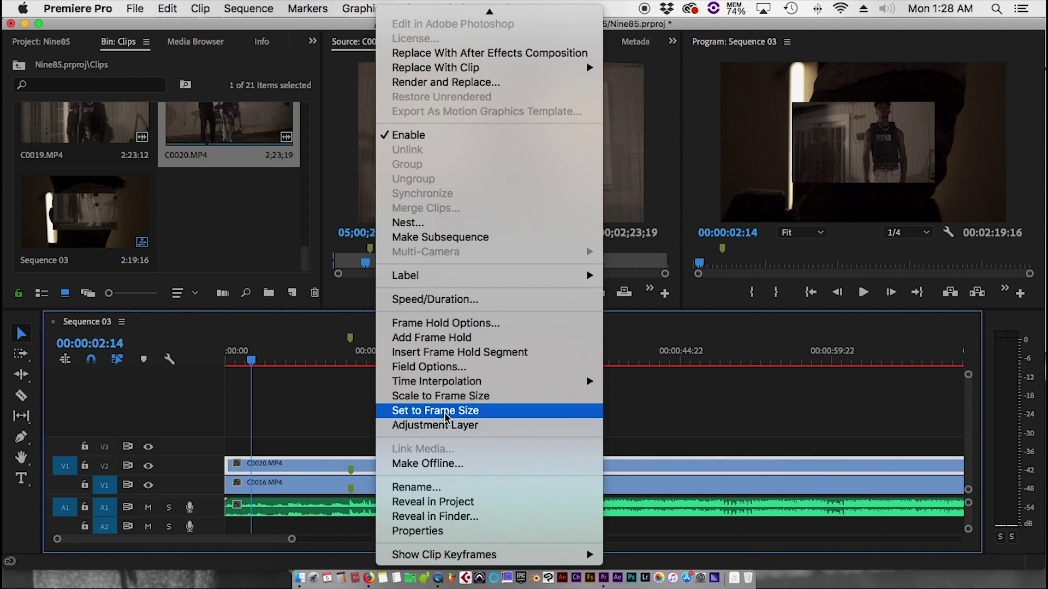
click(446, 416)
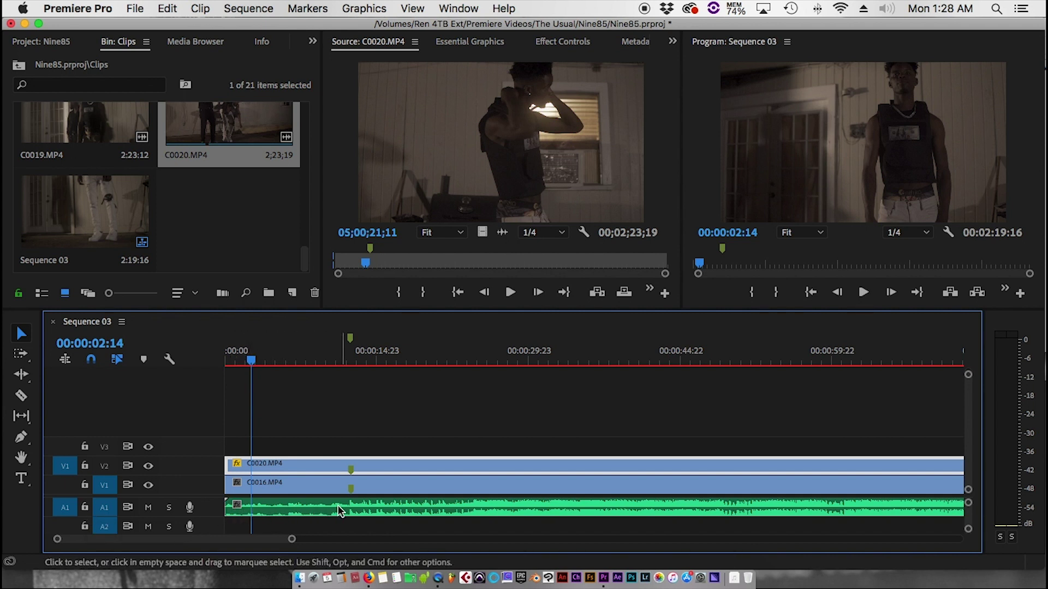
Lock track A1 and razor-cut both stacked clips on the beat at 00:00:06:09
click(85, 508)
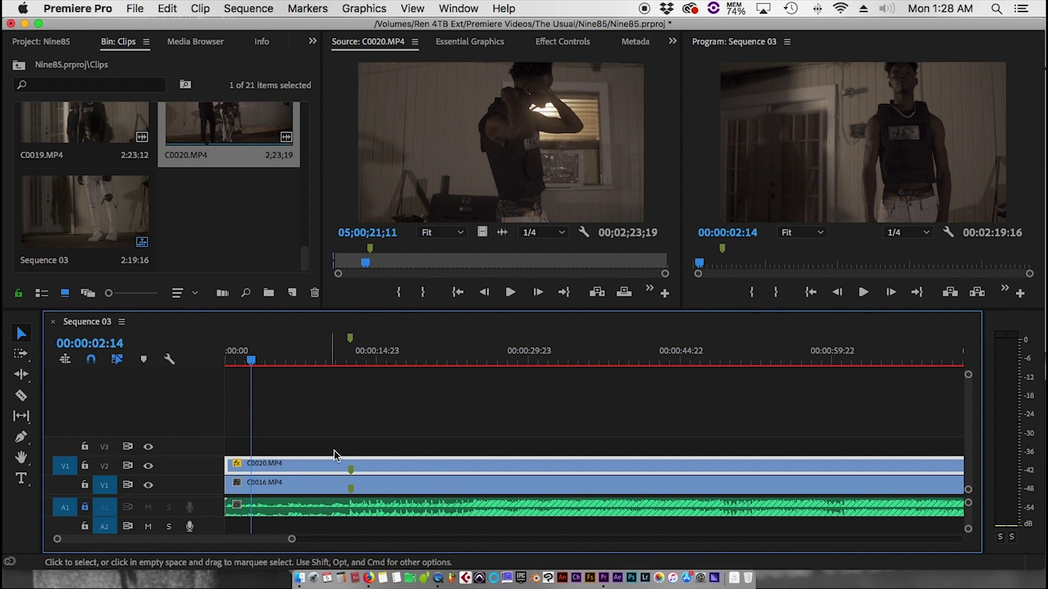
key(c)
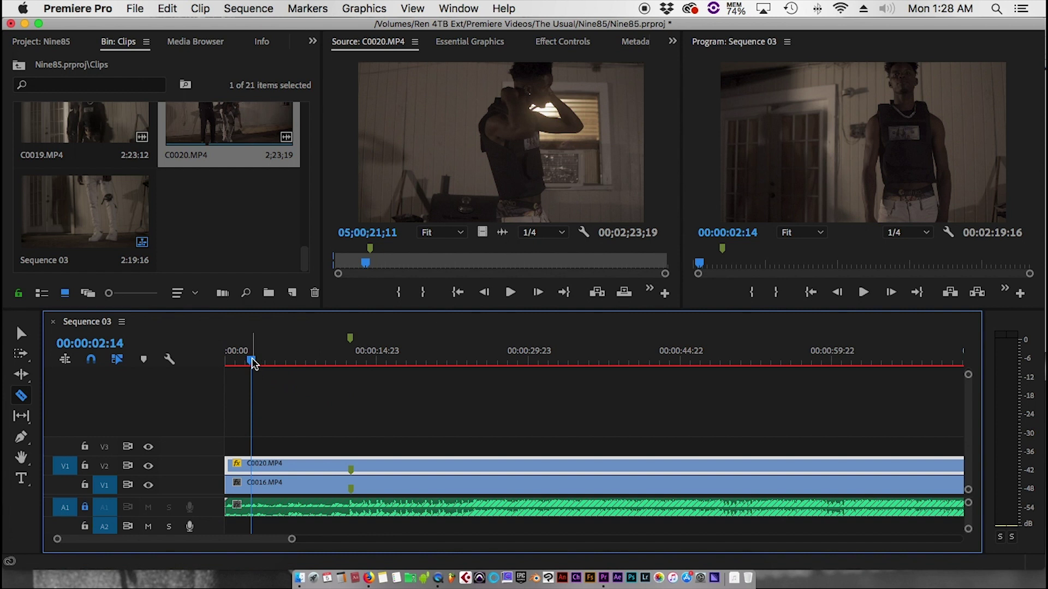
drag(257, 362, 212, 357)
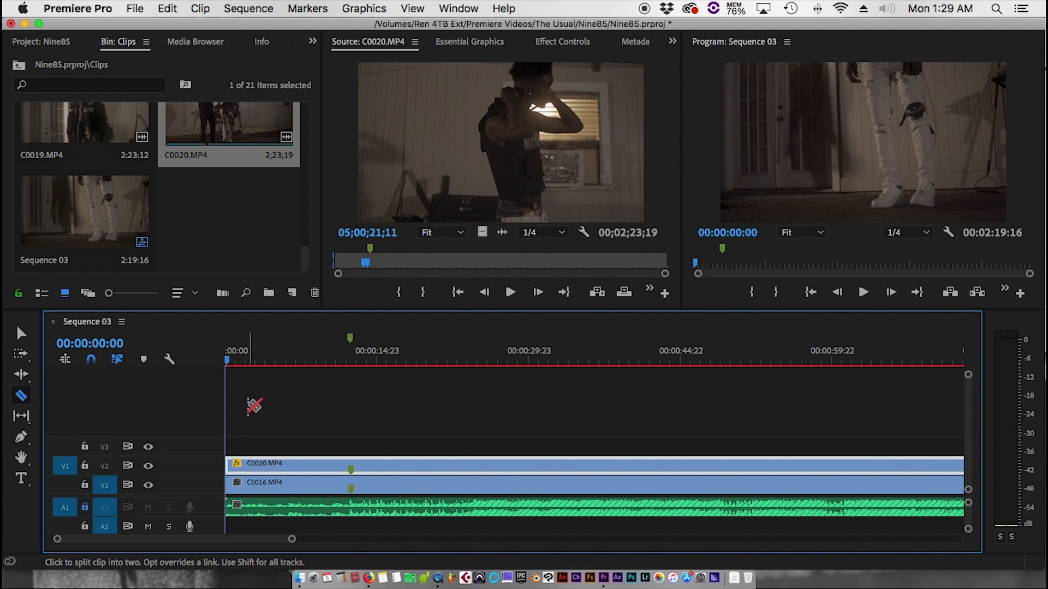
key(space)
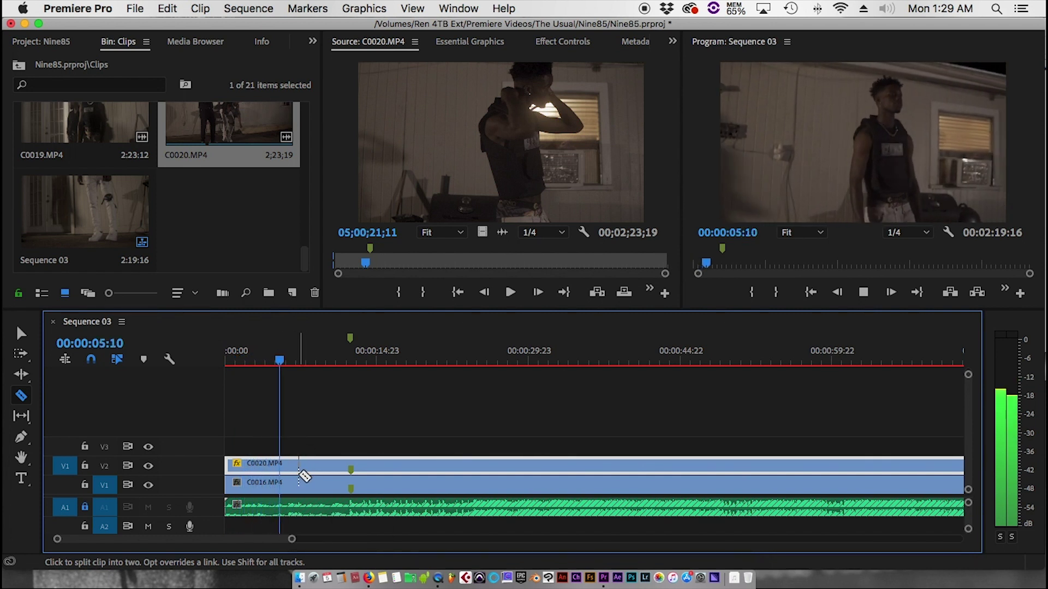
key(space)
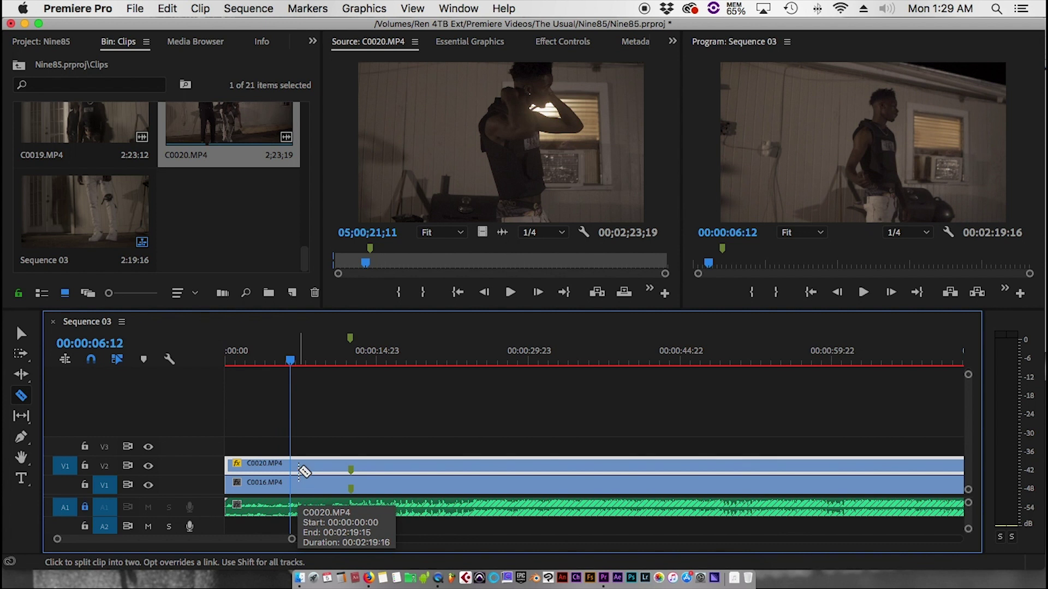
click(290, 364)
drag(289, 364, 289, 365)
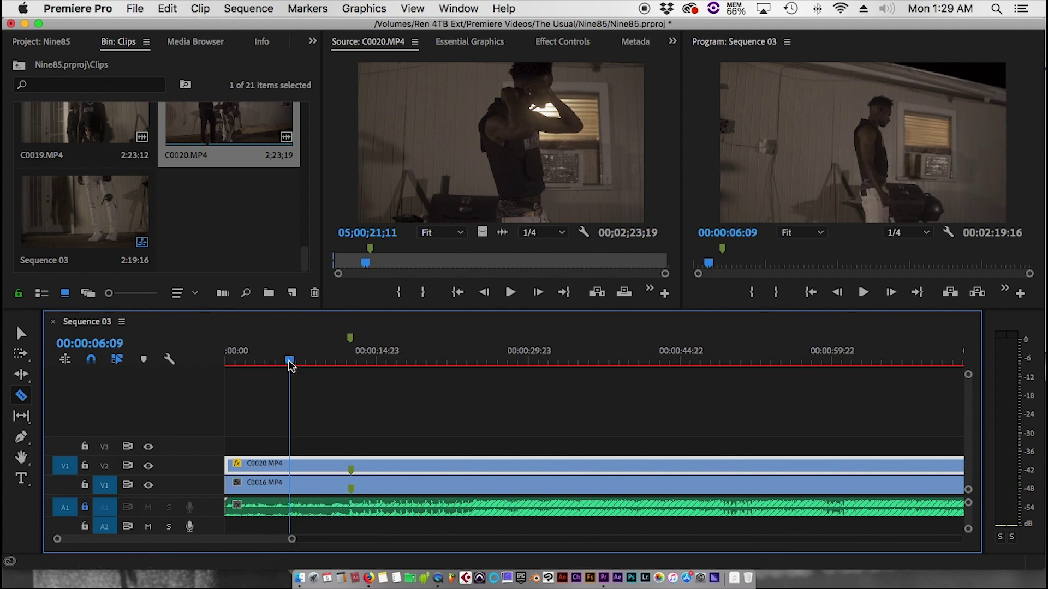
shift+click(293, 464)
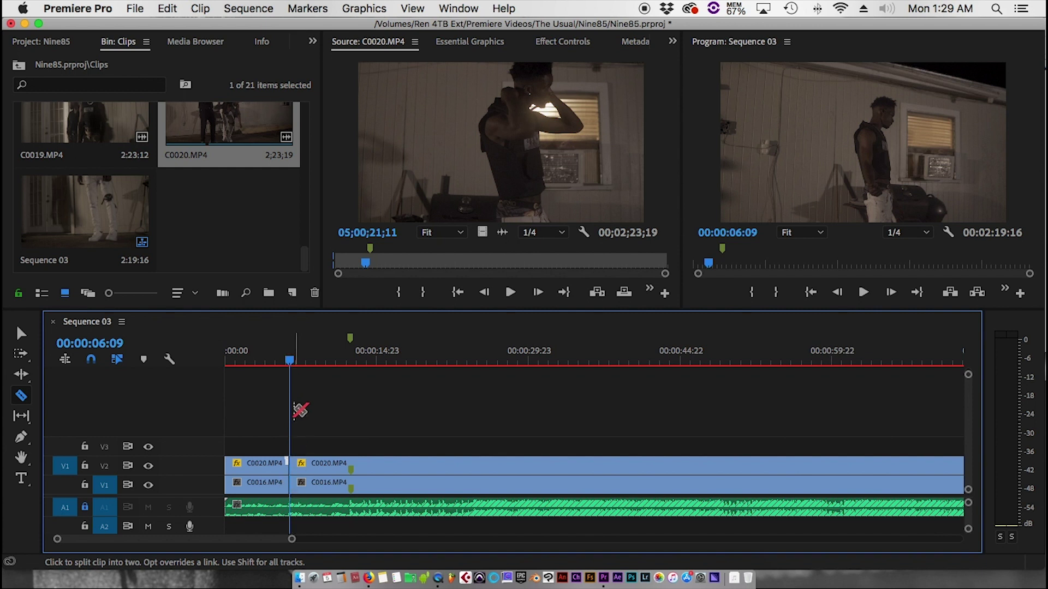
Razor-cut both stacked clips again on the next beat, around 12 seconds
key(space)
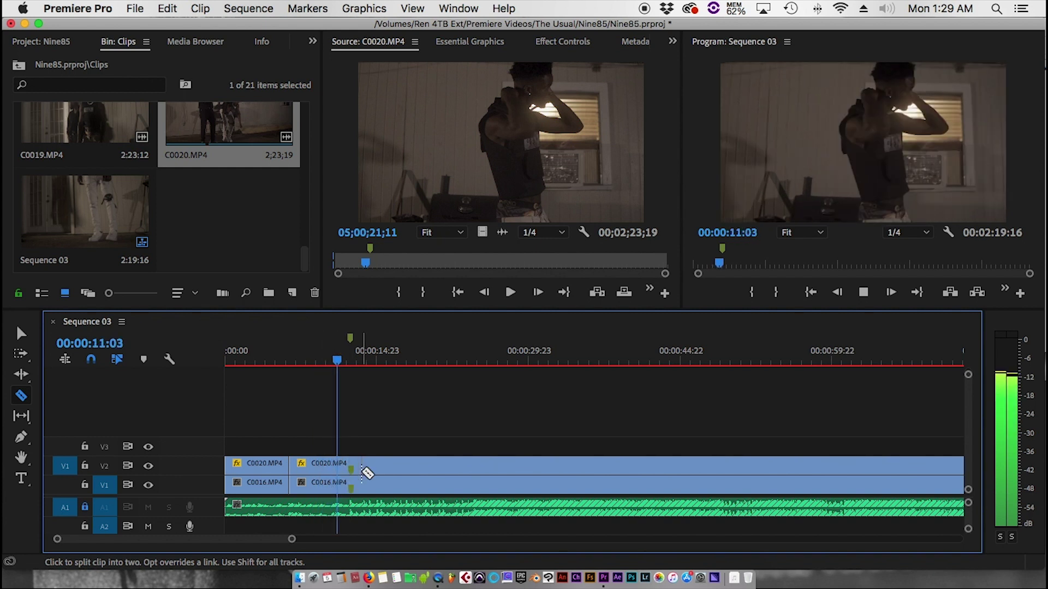
key(space)
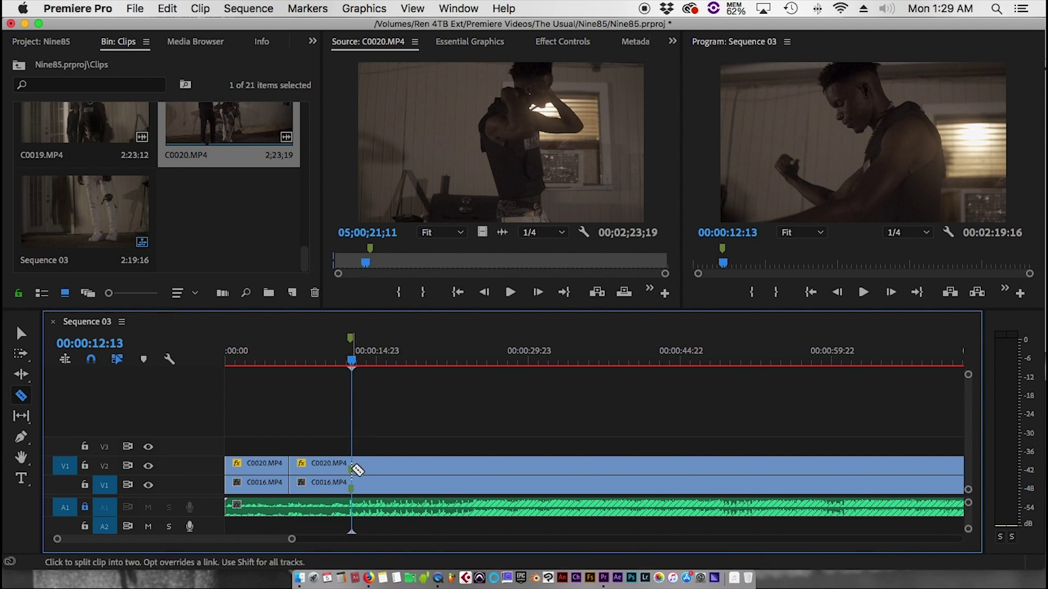
key(Left)
key(Left)
key(Left)
key(Left)
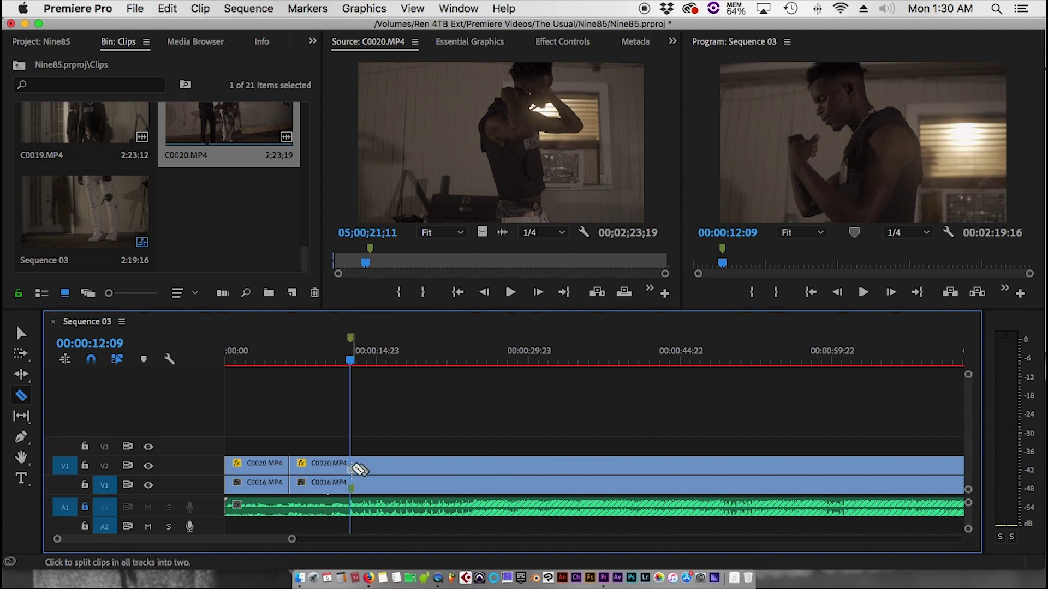
click(351, 468)
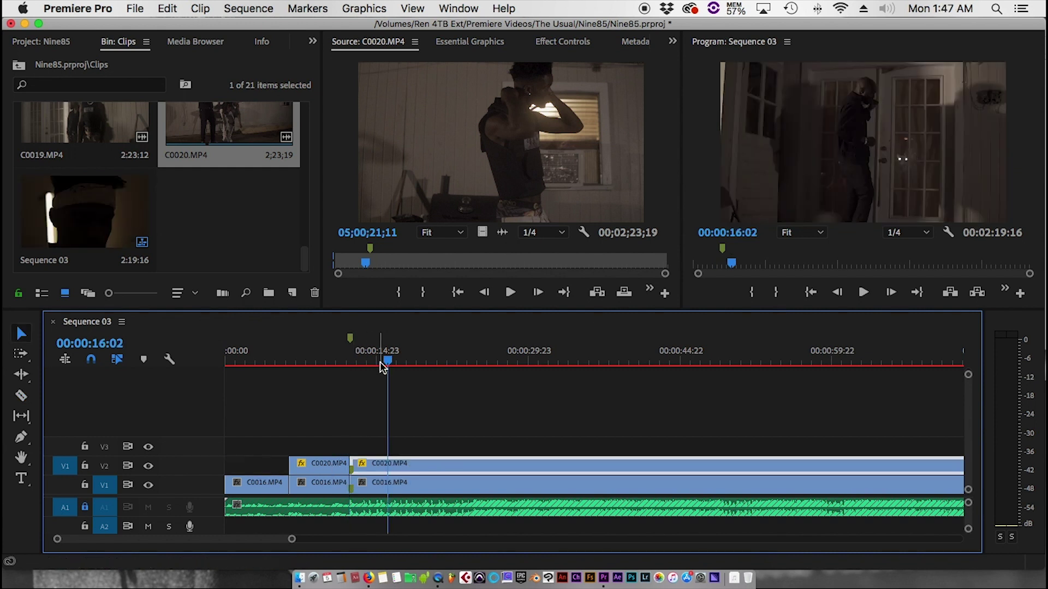
Split the remaining clip and set the playhead to 00:00:15:20
click(387, 360)
drag(387, 360, 385, 360)
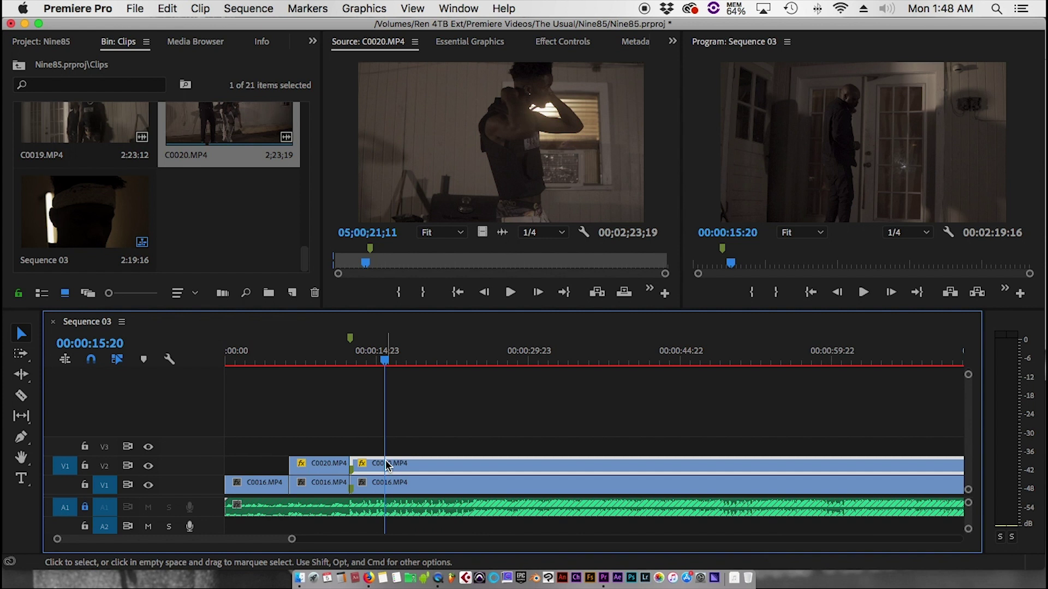
Razor-cut both stacked clips on the beats at 18;12 and 21;13
key(space)
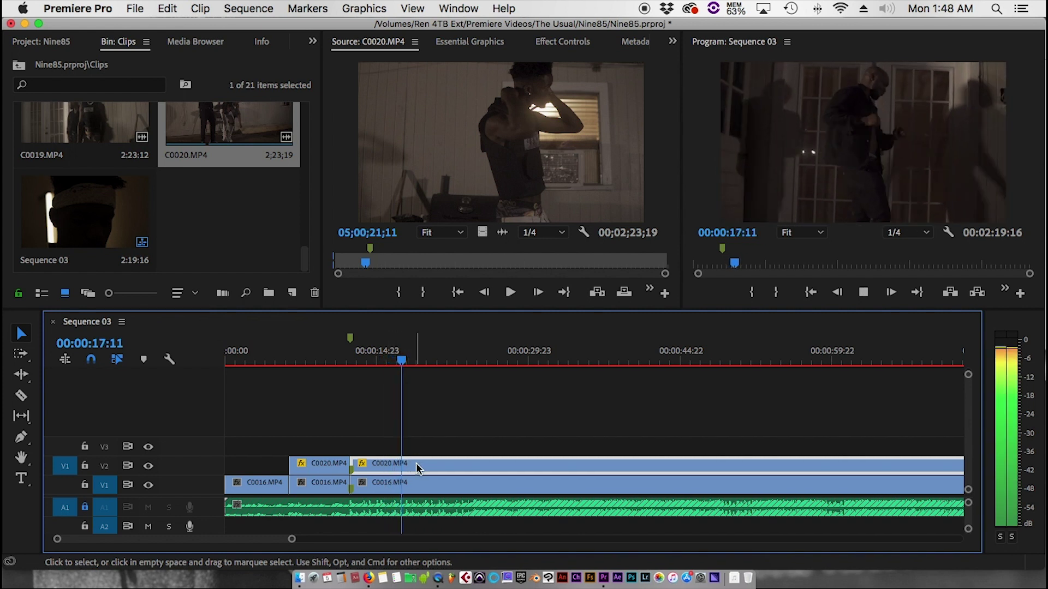
key(space)
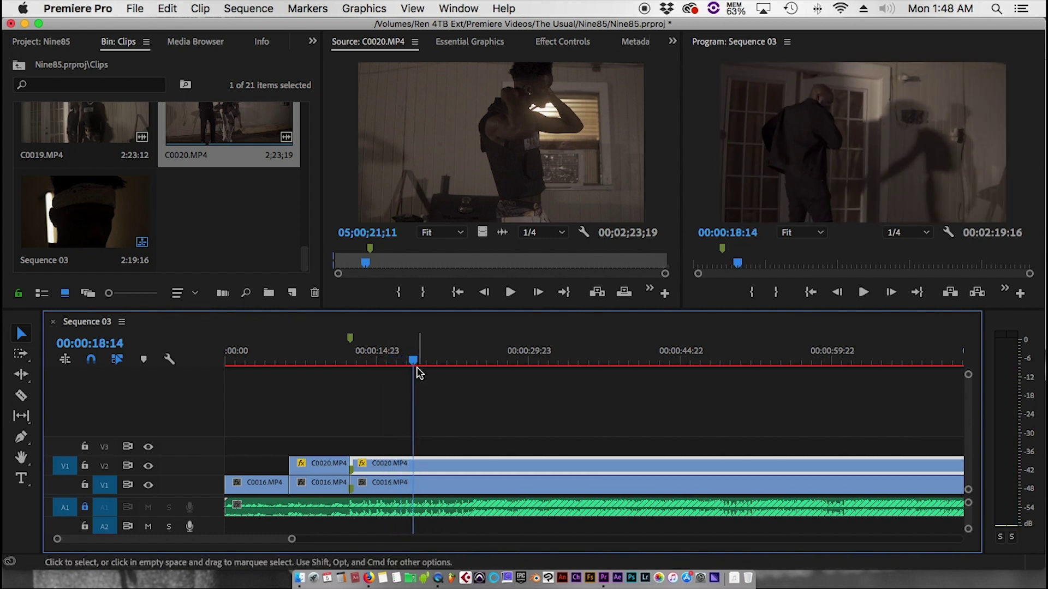
drag(413, 361, 412, 361)
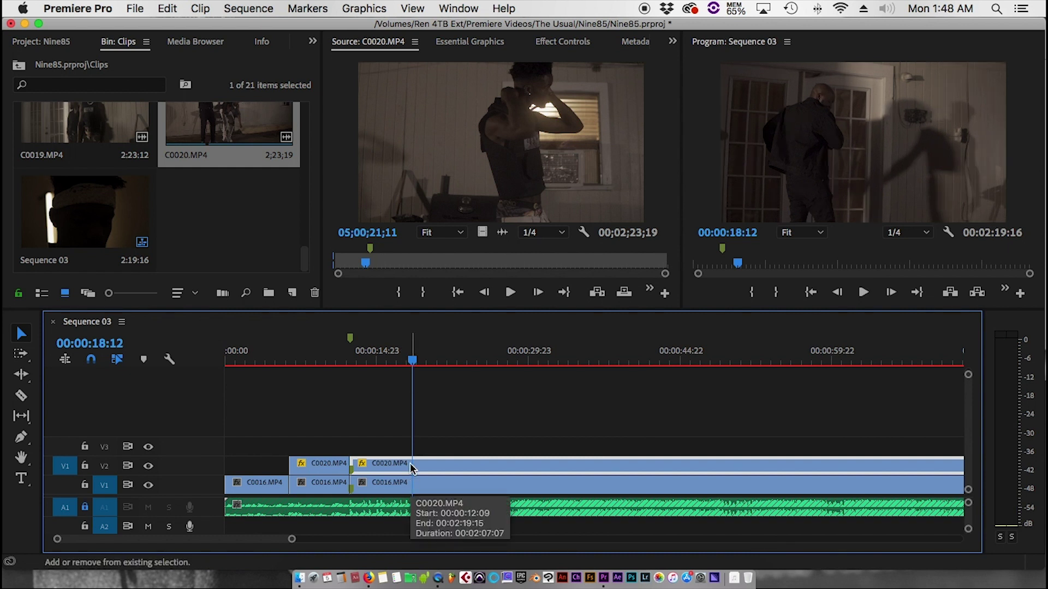
key(c)
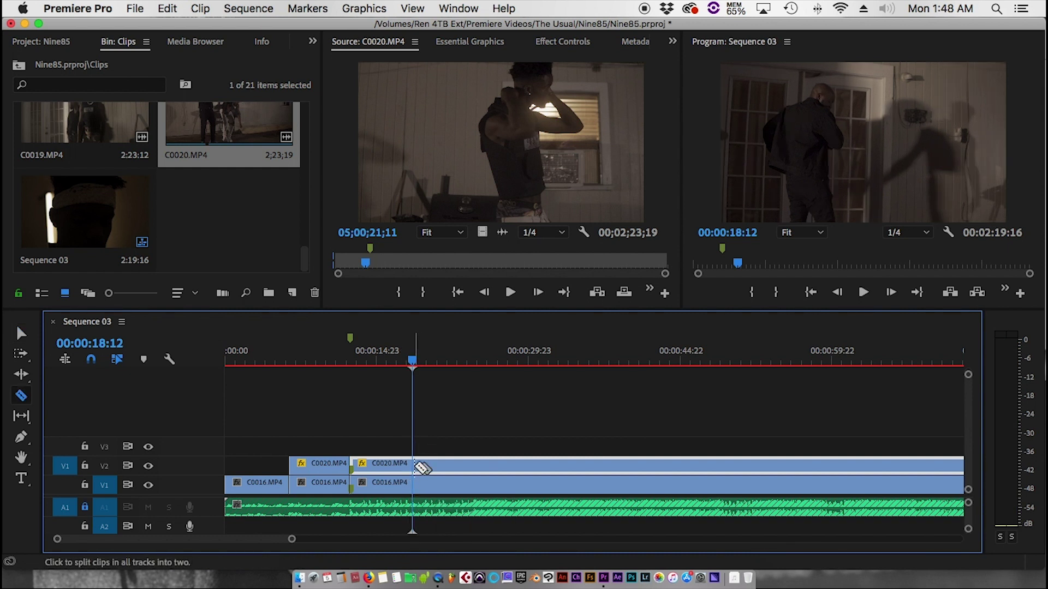
shift+click(417, 468)
key(space)
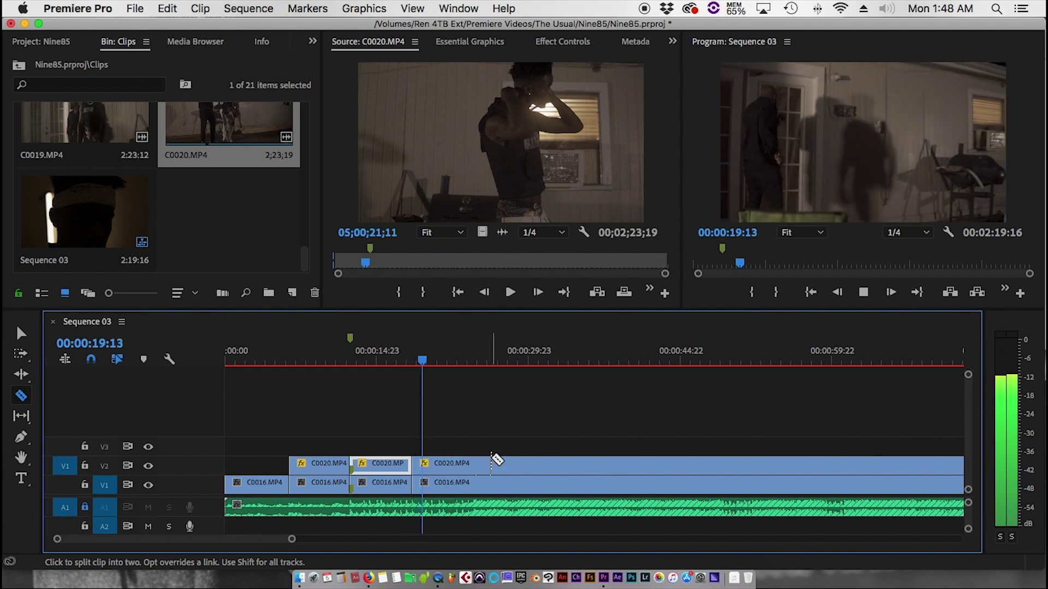
key(space)
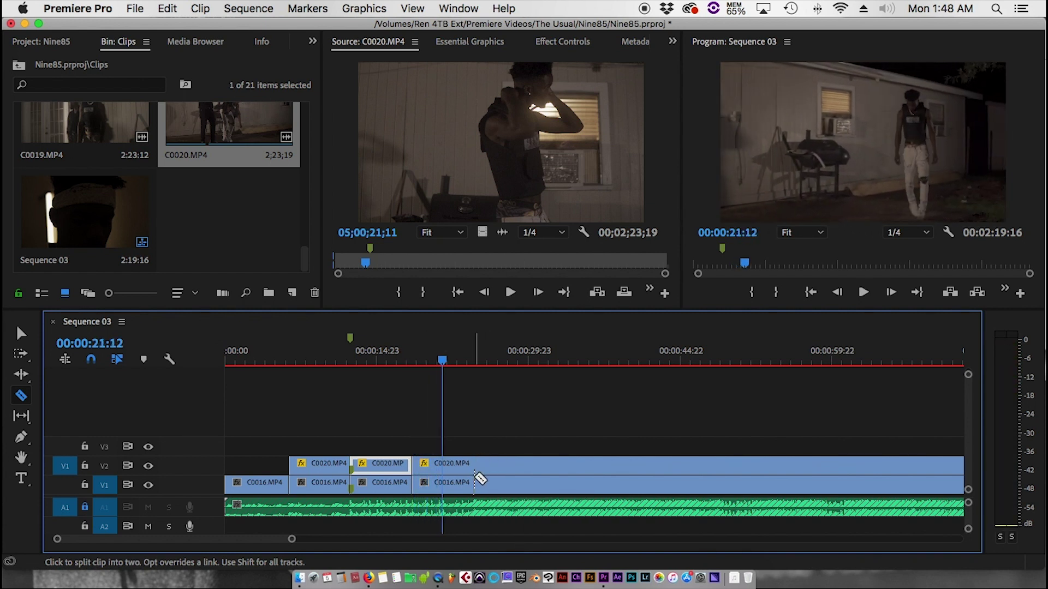
click(445, 360)
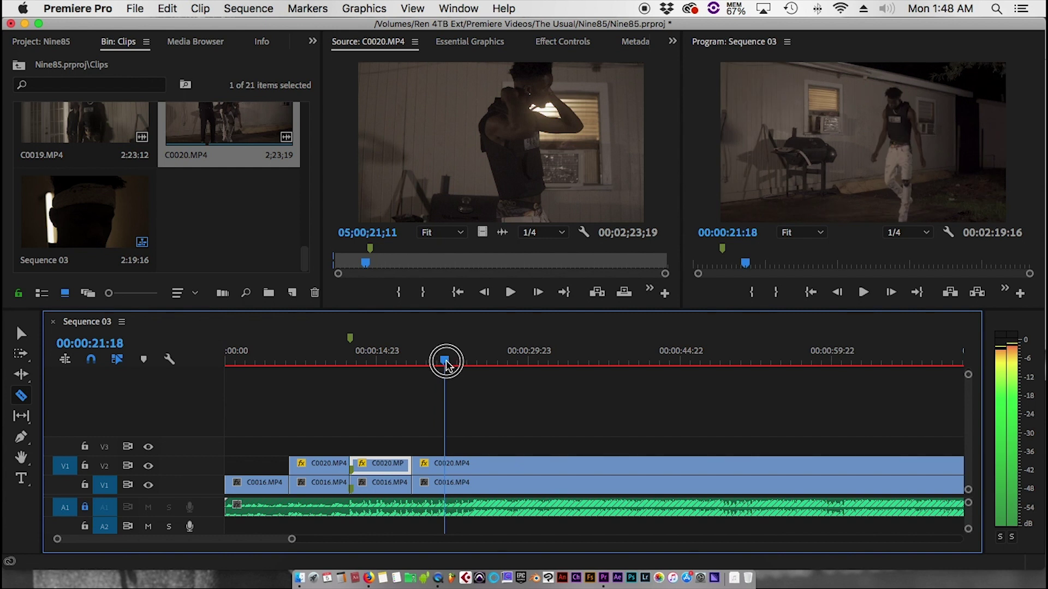
drag(445, 364, 443, 363)
shift+click(444, 464)
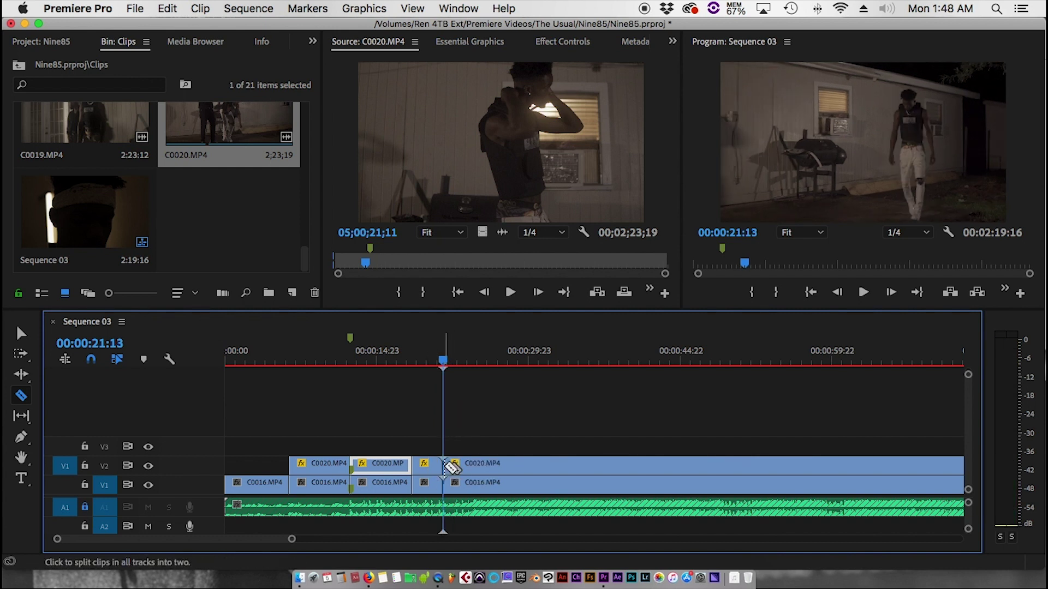
Cut both clips at 24;12, undo it, and recut at 24;15 instead
key(space)
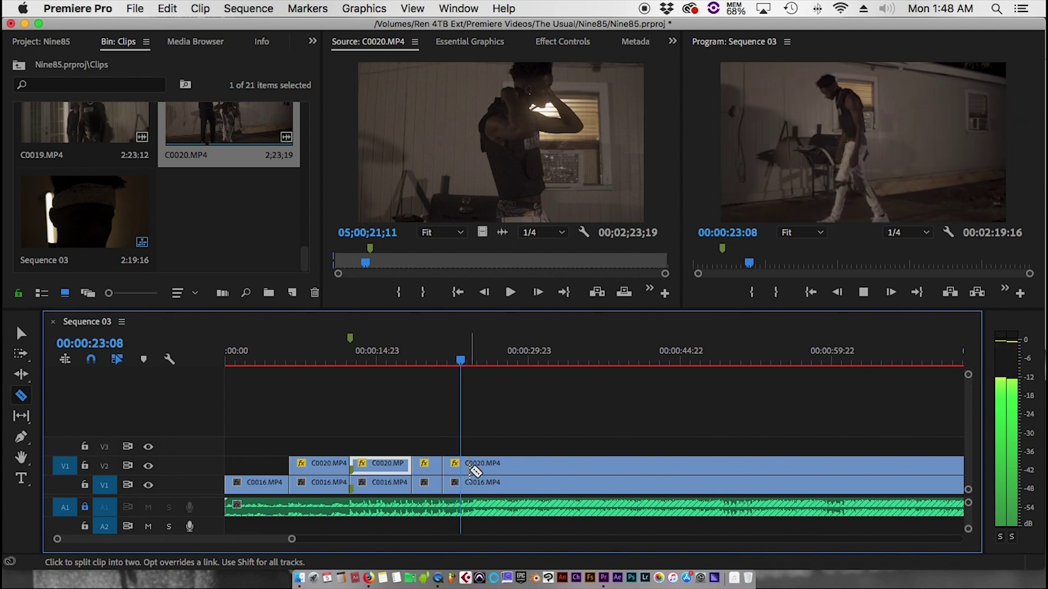
key(space)
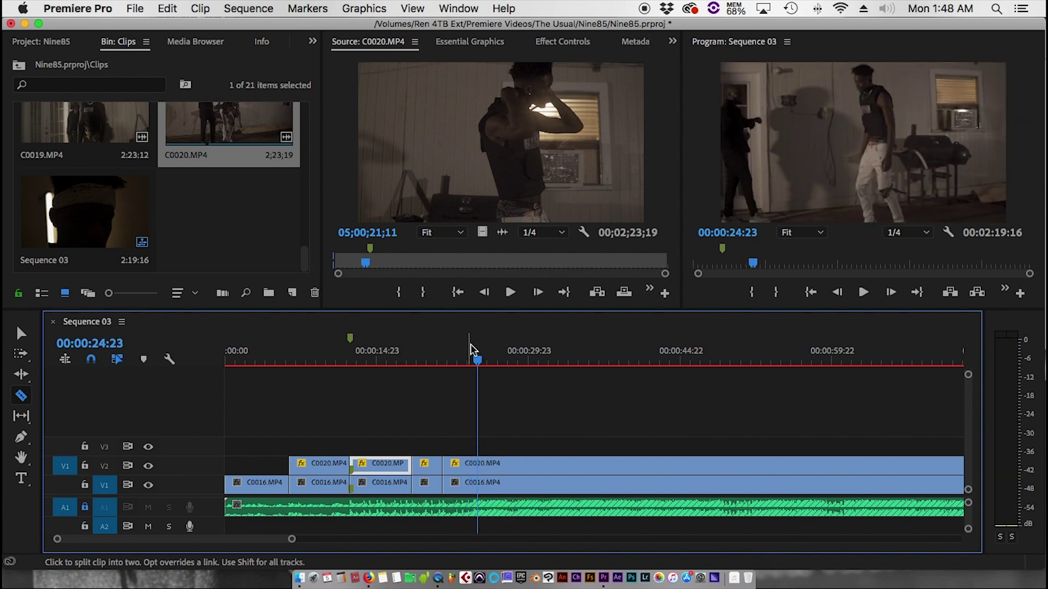
drag(478, 360, 473, 360)
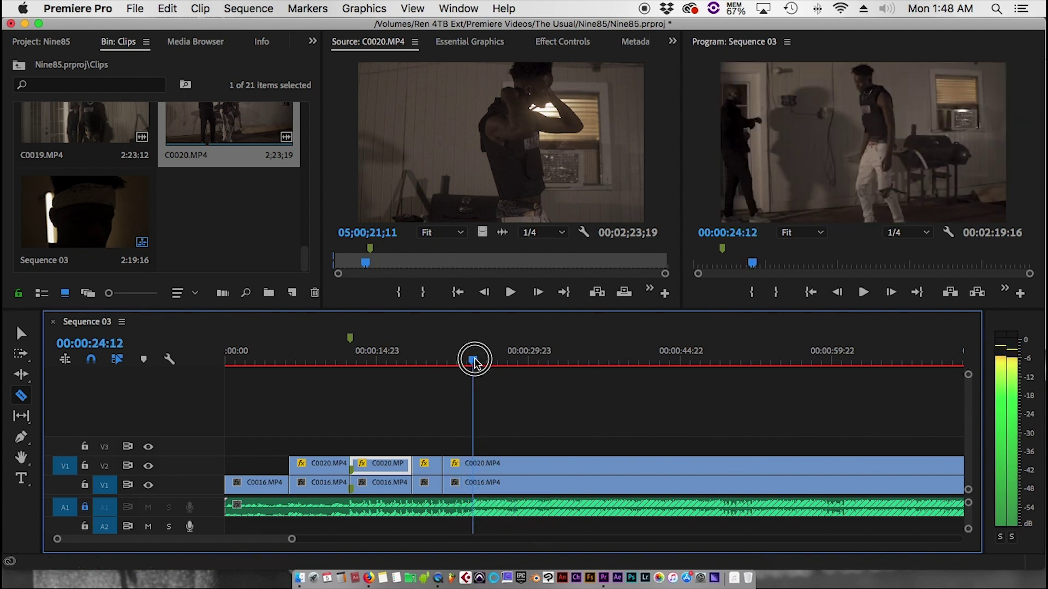
shift+click(480, 464)
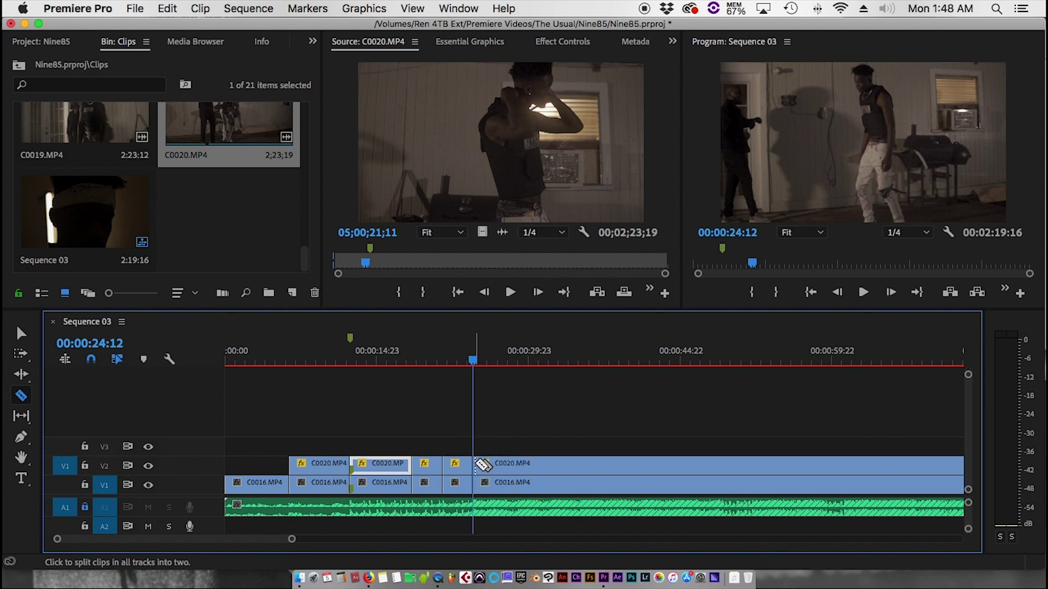
key(space)
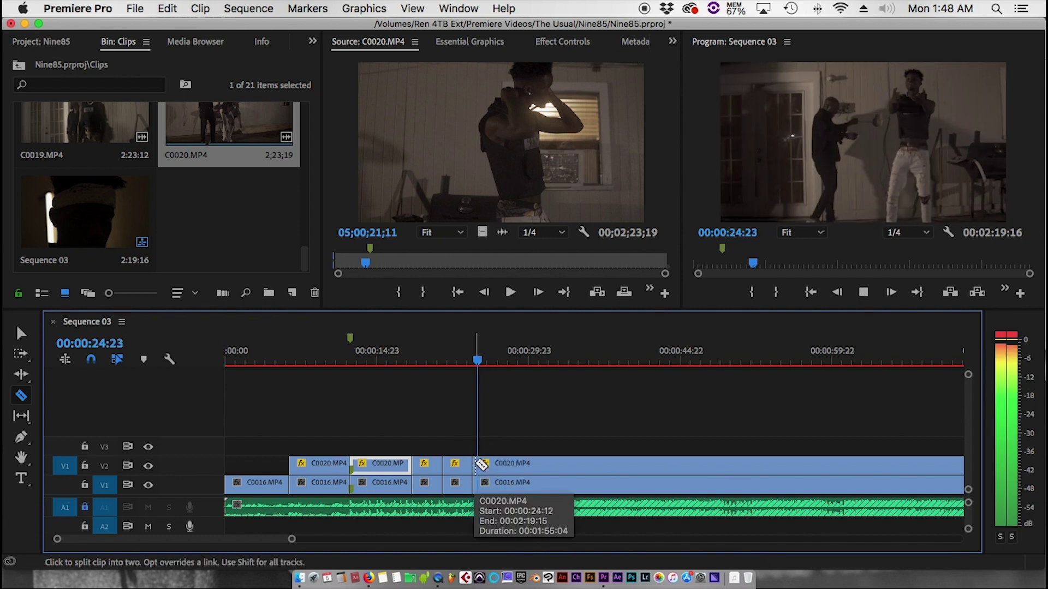
key(space)
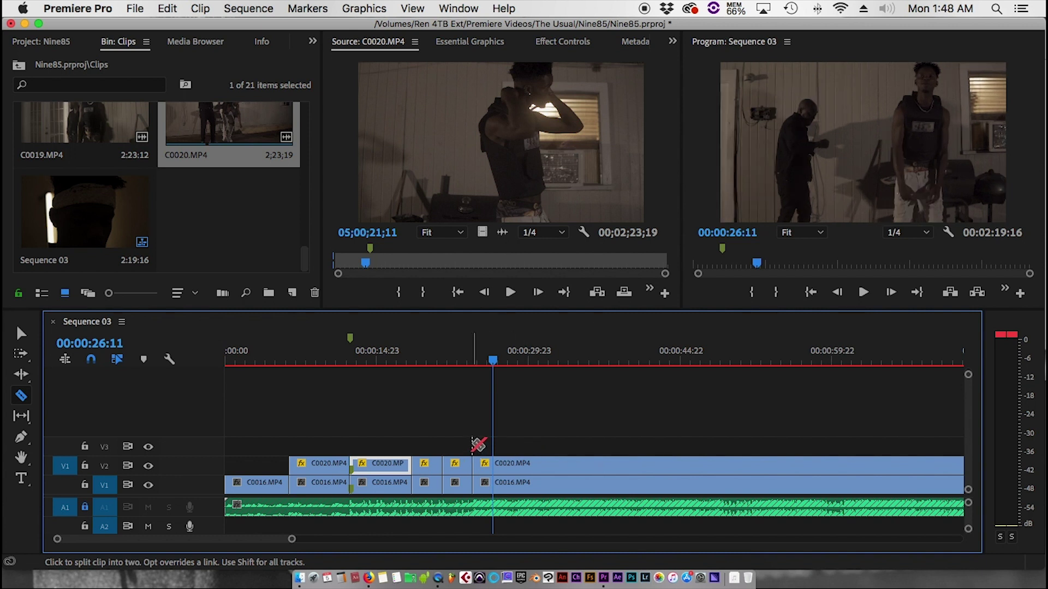
key(super+z)
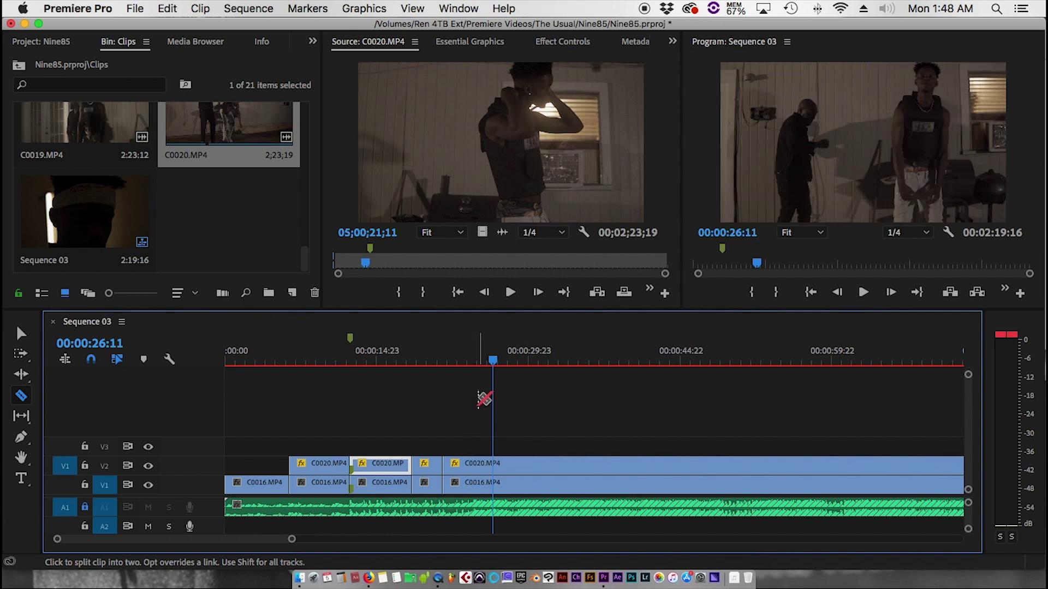
click(474, 359)
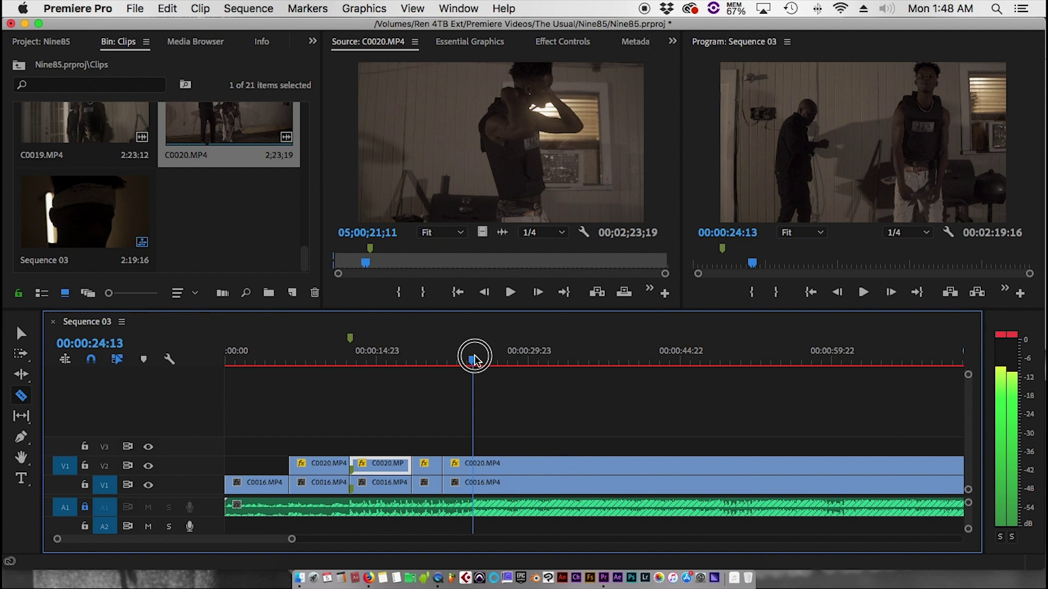
drag(475, 360, 477, 359)
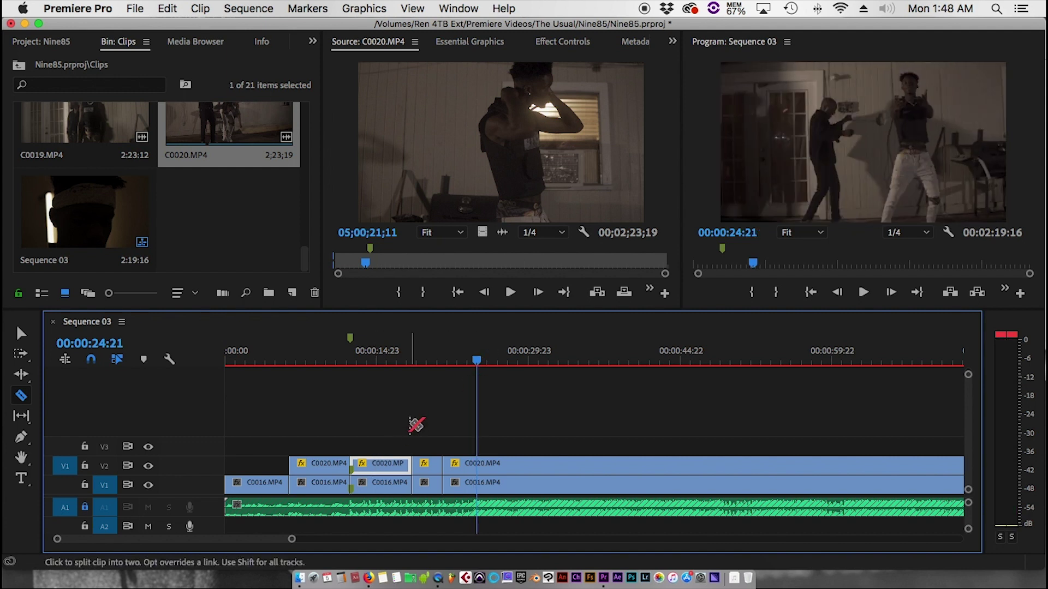
click(477, 361)
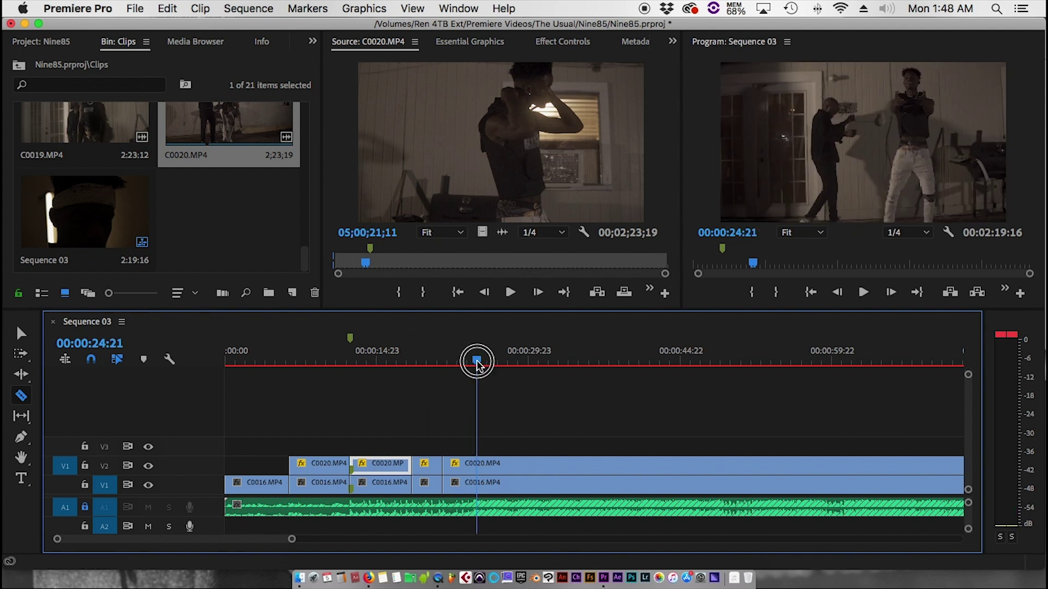
drag(477, 361, 473, 362)
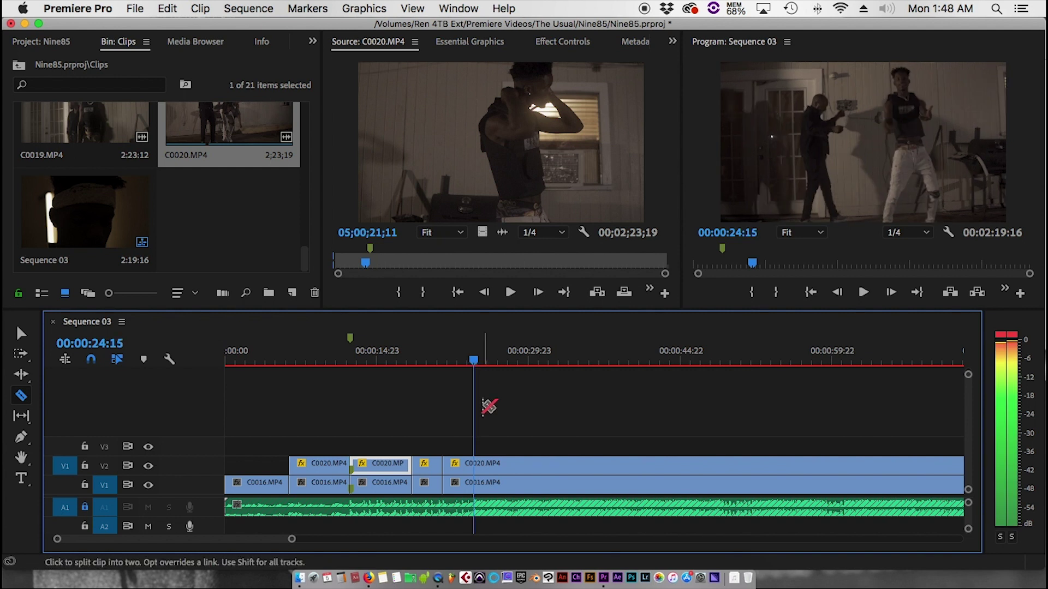
click(476, 475)
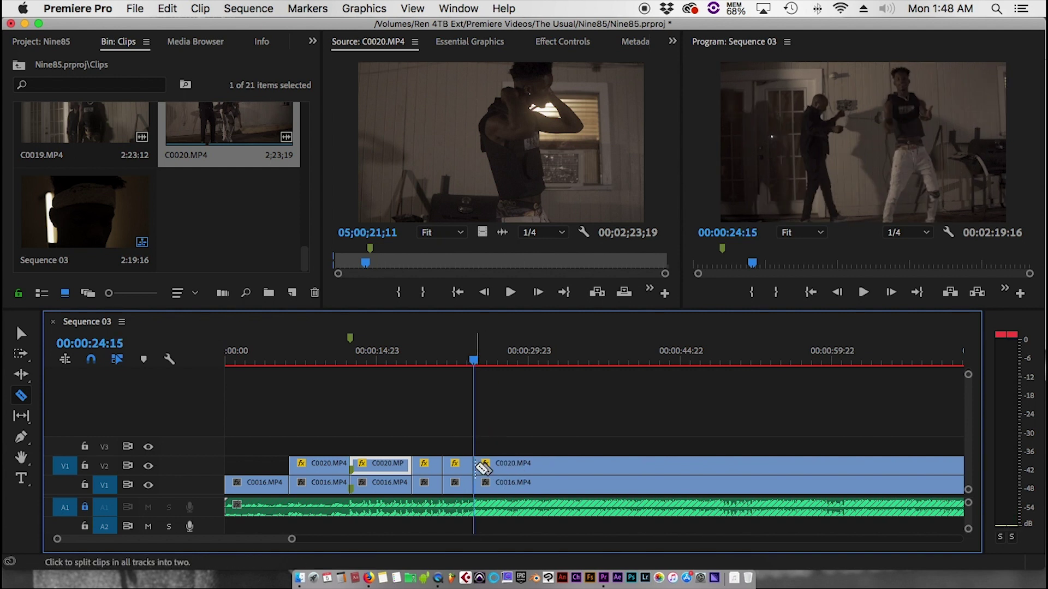
Razor-cut both stacked clips on the beats at 27;15 and 30;17
key(space)
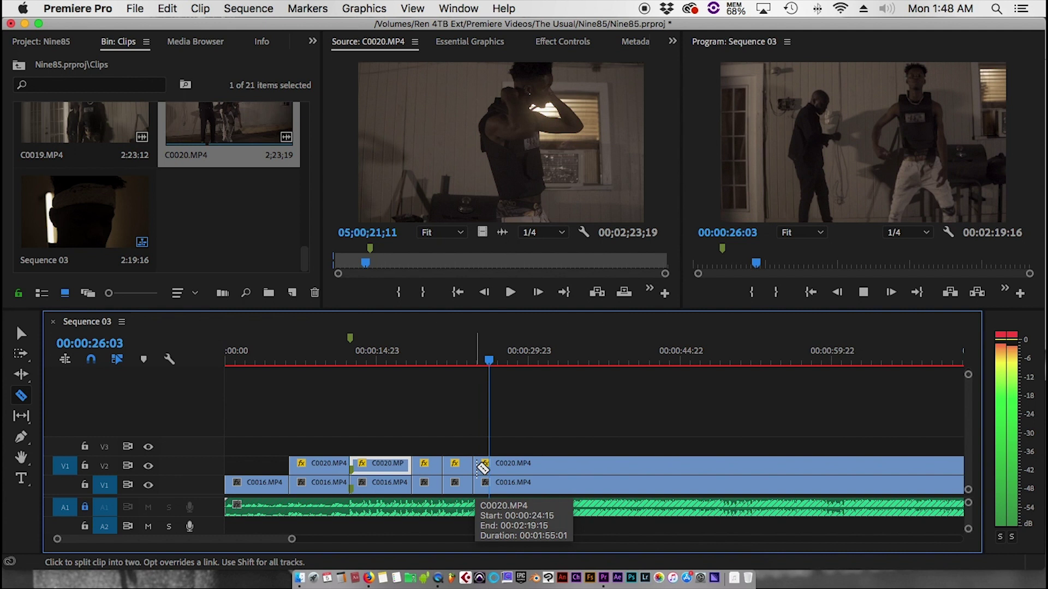
key(space)
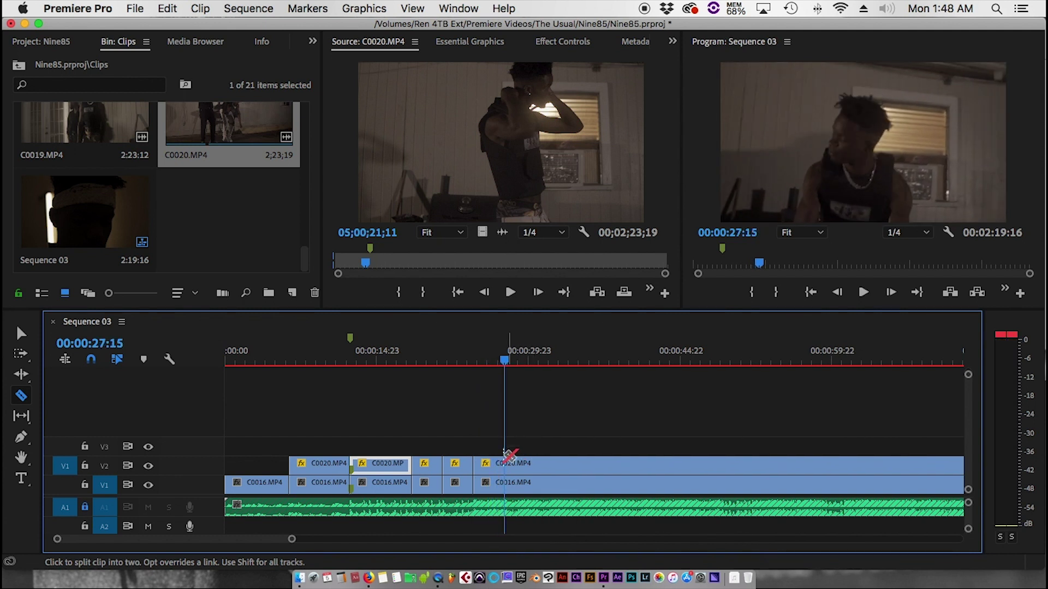
shift+click(505, 467)
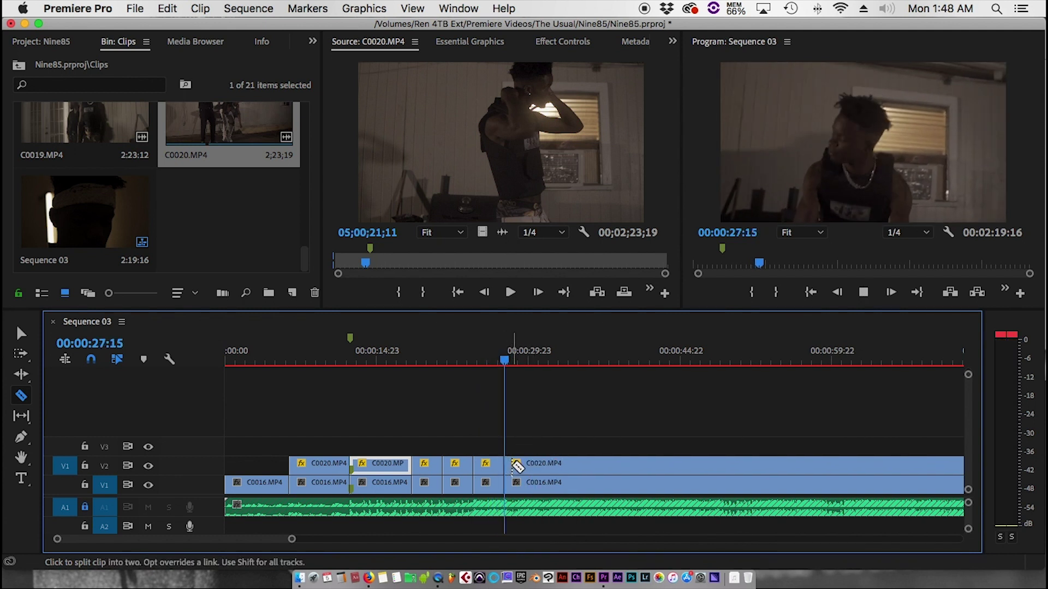
key(space)
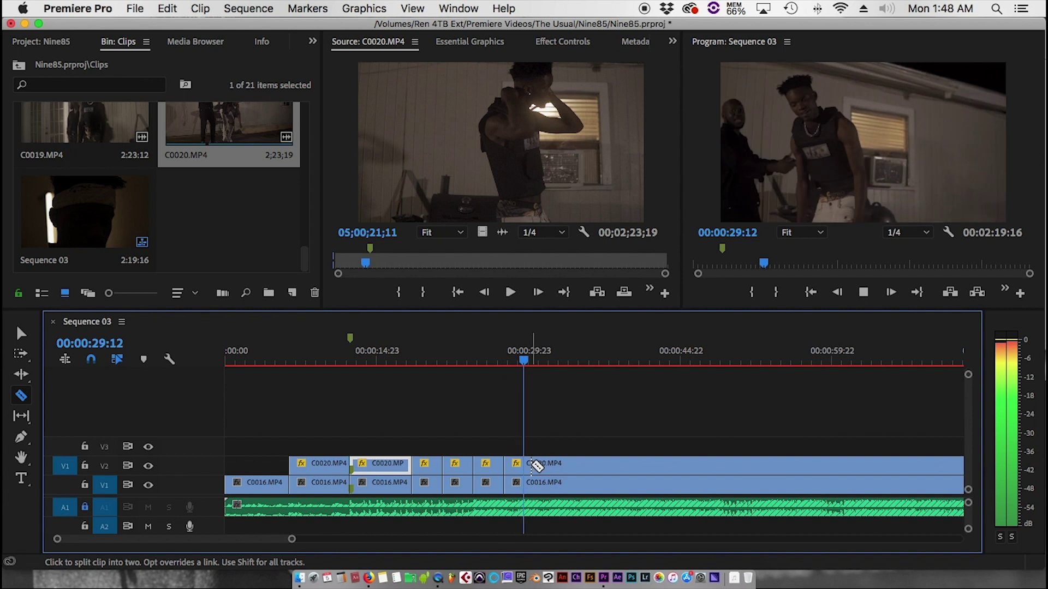
key(space)
shift+click(562, 463)
Cut both stacked clips at 33;19 and switch back to the Selection tool
shift+click(536, 463)
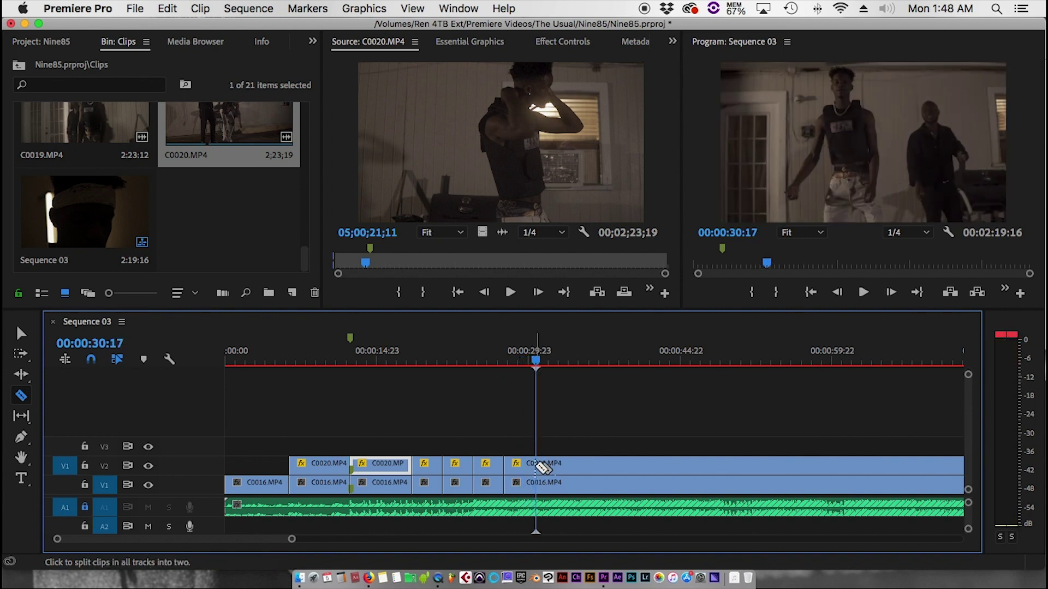
click(567, 361)
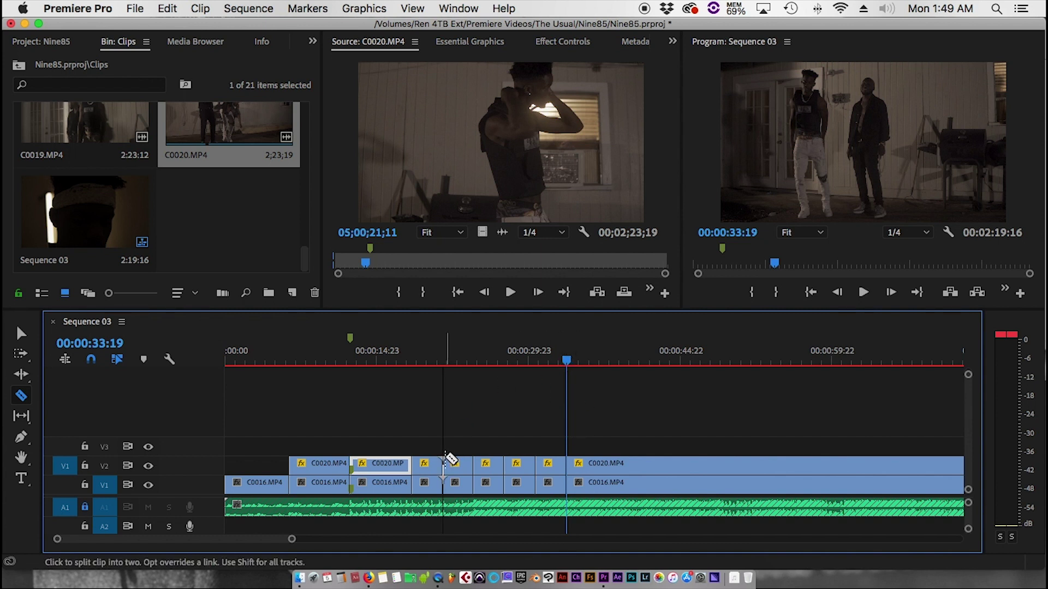
key(v)
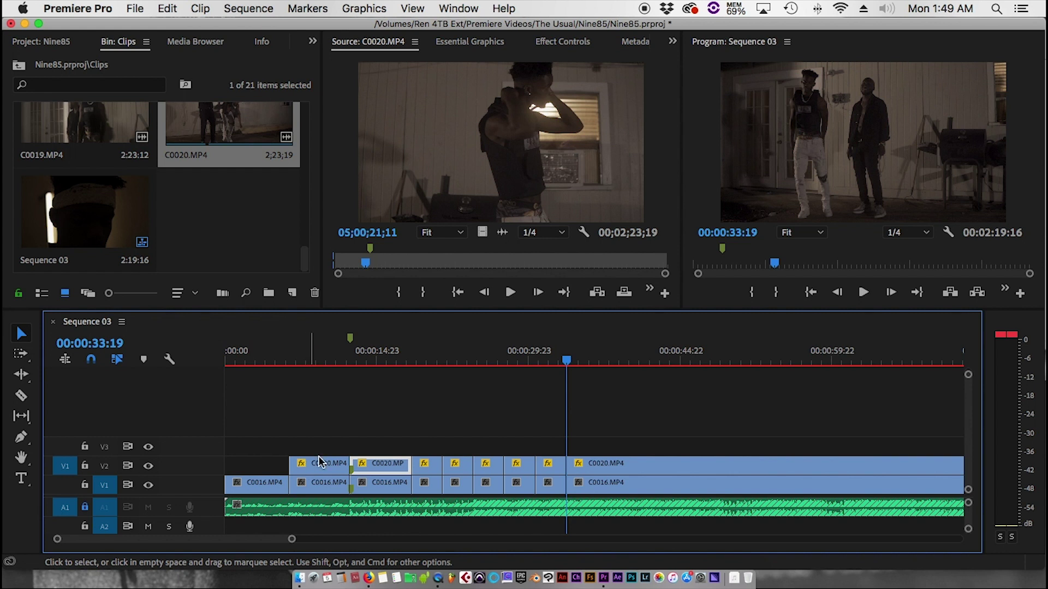
click(247, 356)
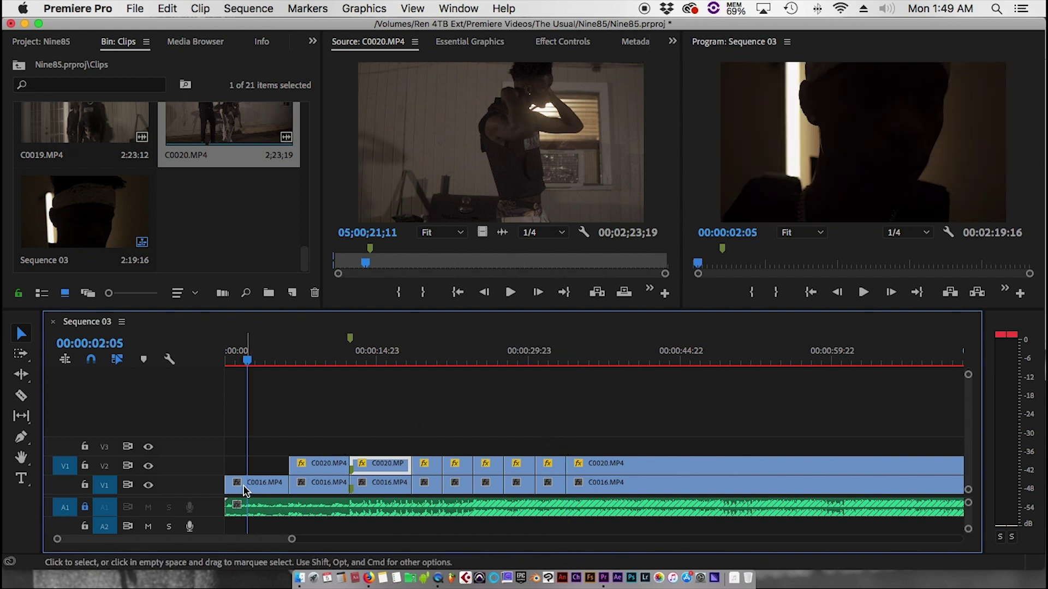